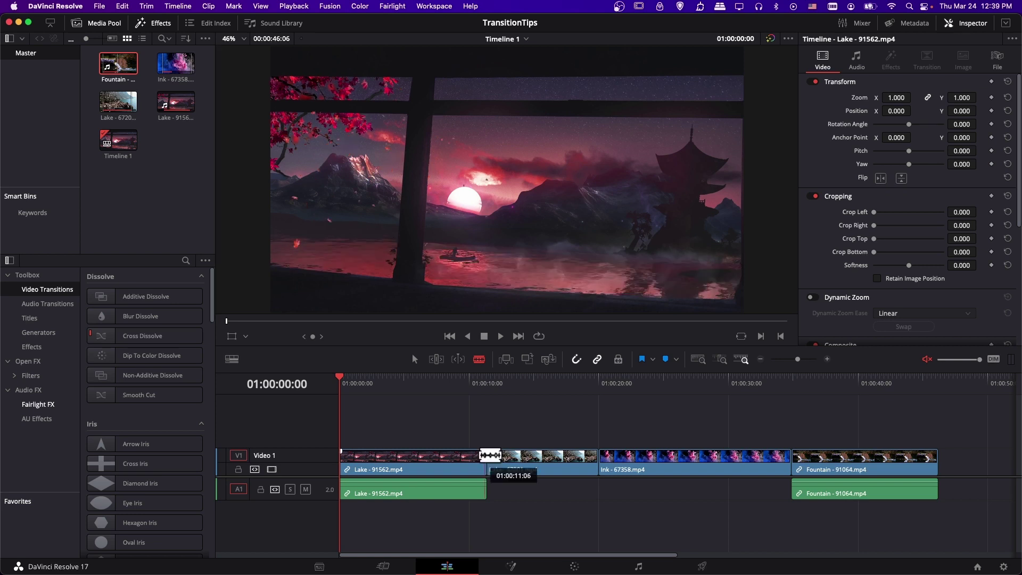
Step: Add a 30-frame Cross Dissolve between Lake - 91562 and Lake - 67201 and play it back
click(416, 360)
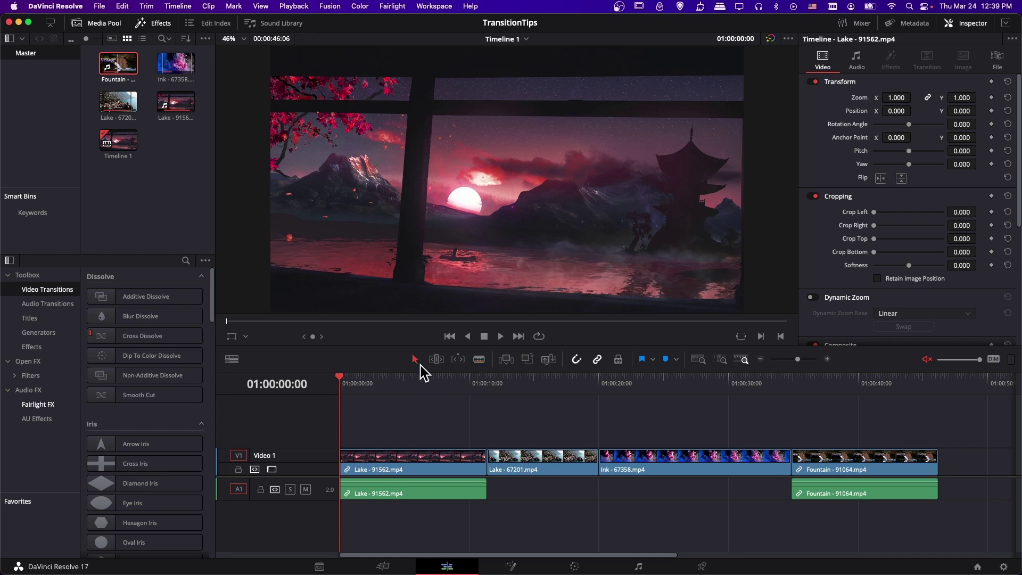
right_click(486, 461)
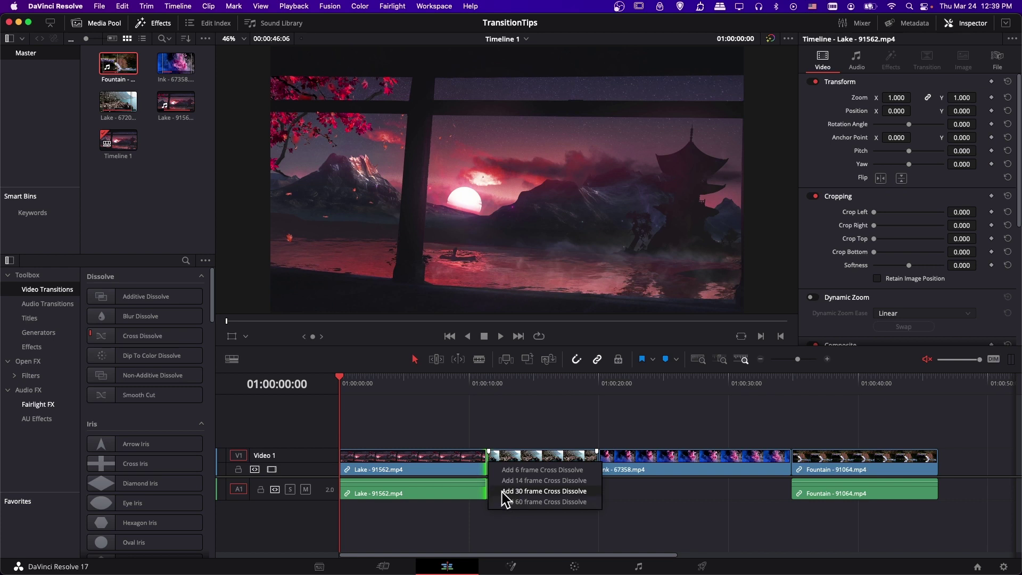
click(505, 498)
click(480, 393)
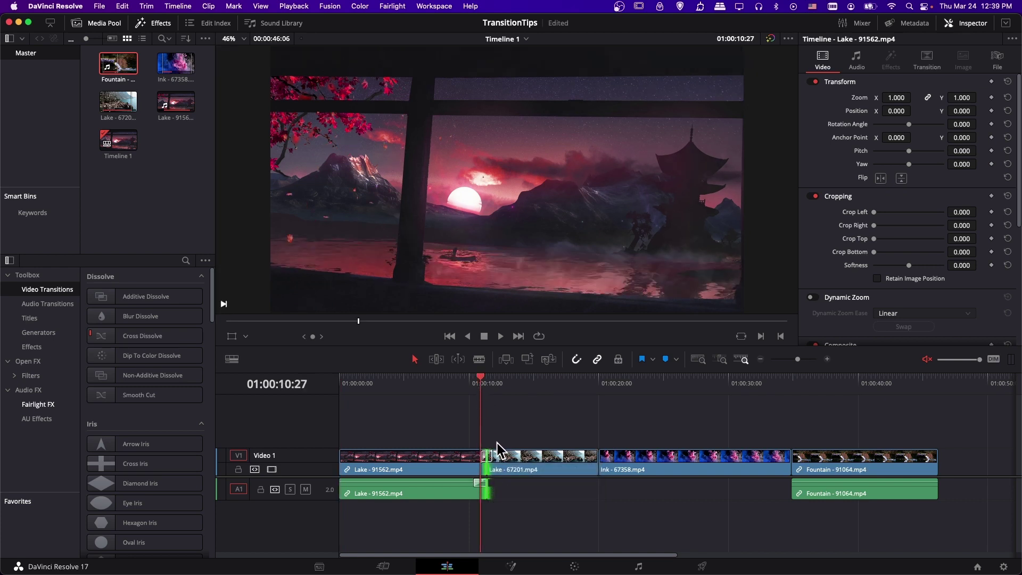
key(space)
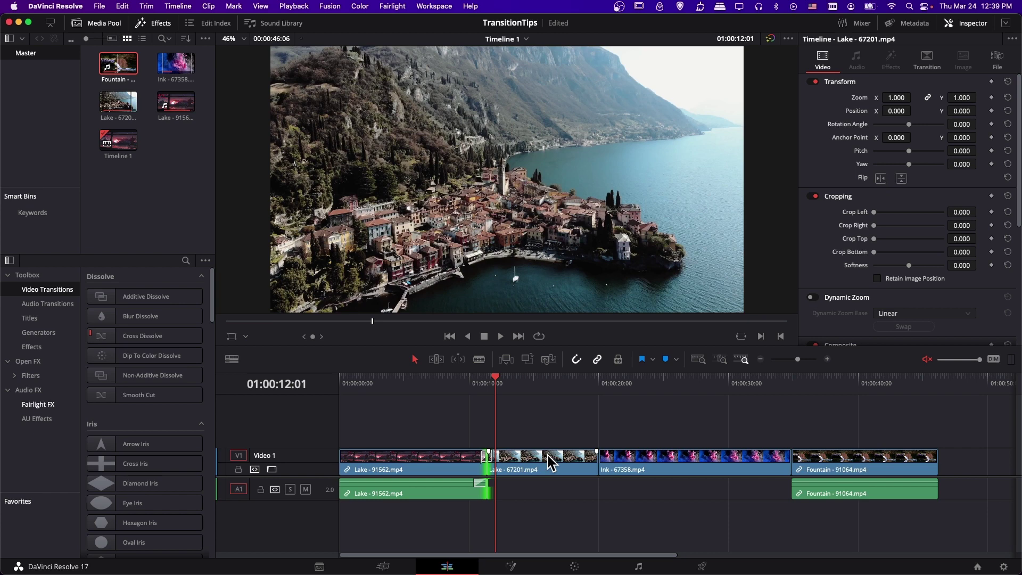
Step: Set Blur Dissolve from Video Transitions as the standard transition, replacing Cross Dissolve
right_click(598, 460)
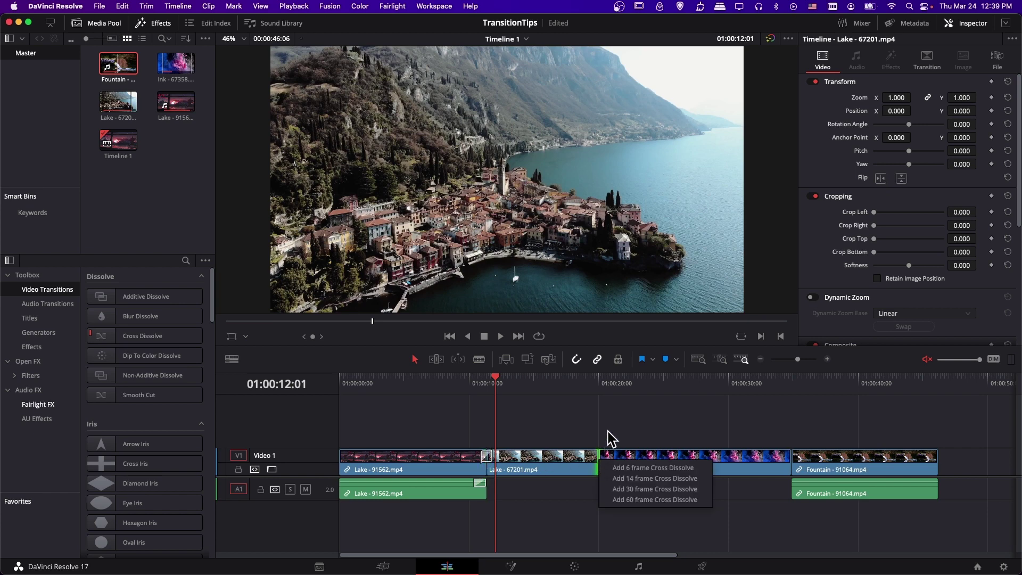
click(609, 438)
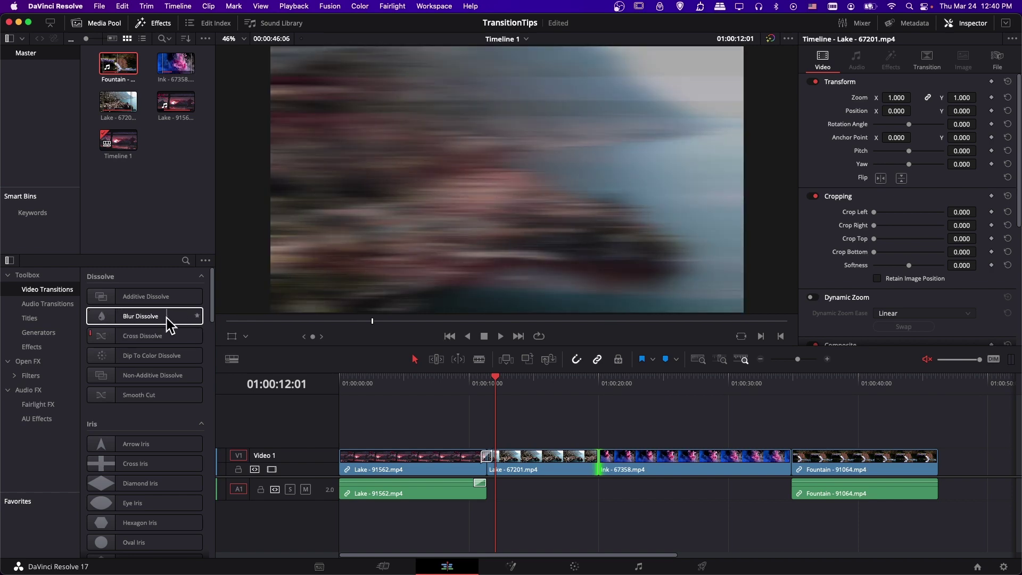
right_click(167, 318)
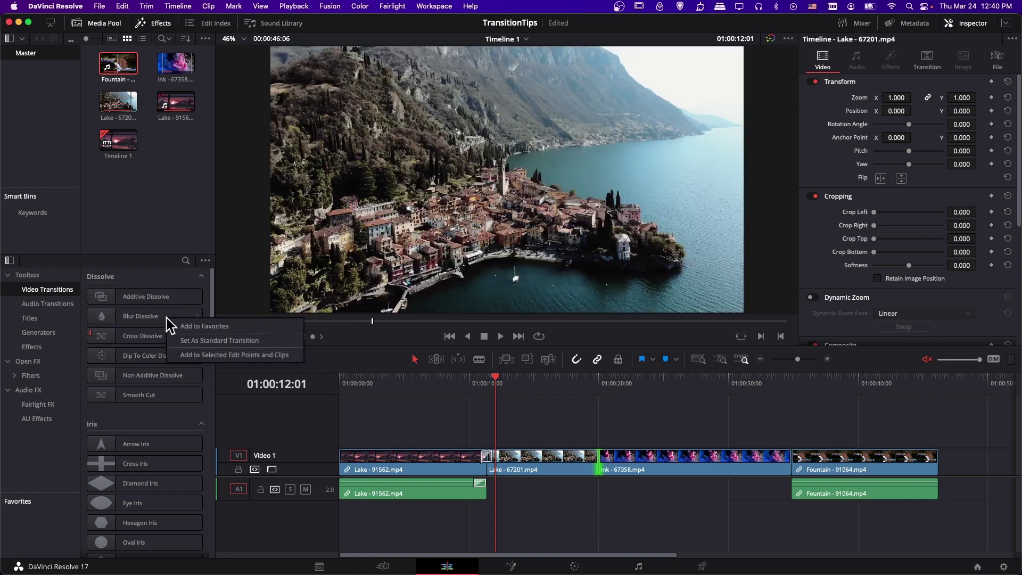
click(210, 341)
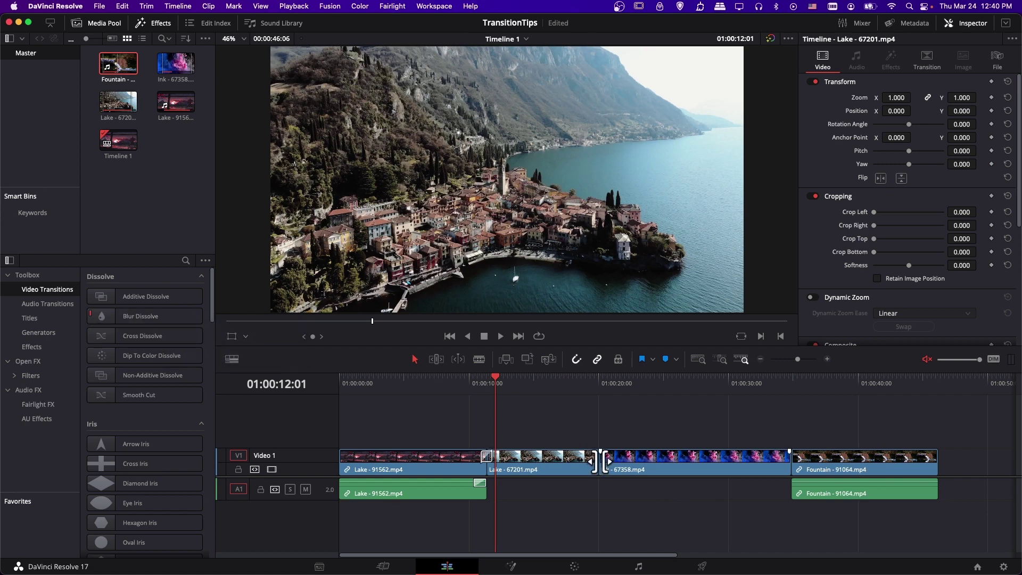
Step: Add a 30-frame Blur Dissolve at the Lake - 67201/Ink cut and preview it
right_click(601, 463)
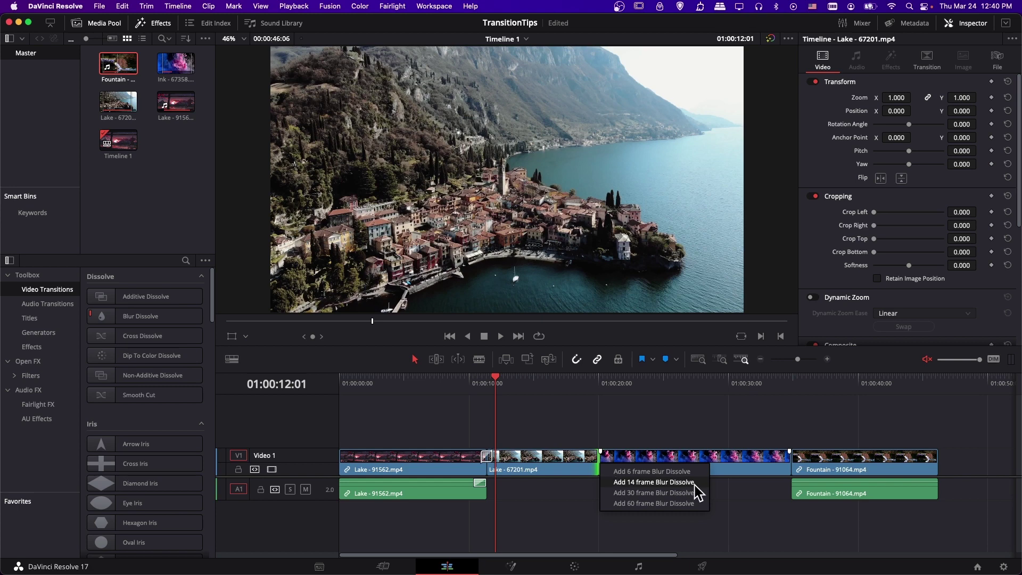
click(677, 482)
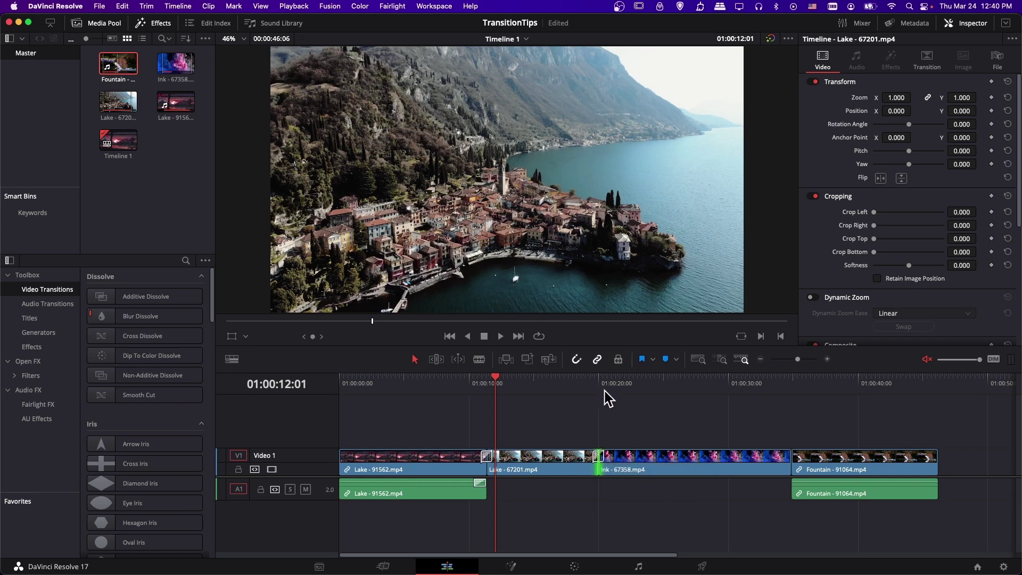
click(593, 397)
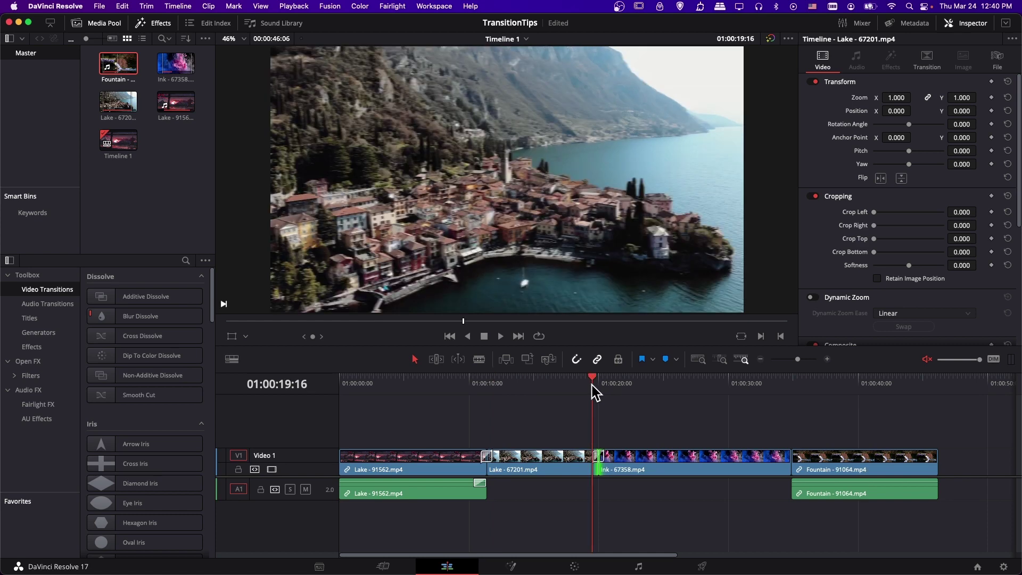
key(space)
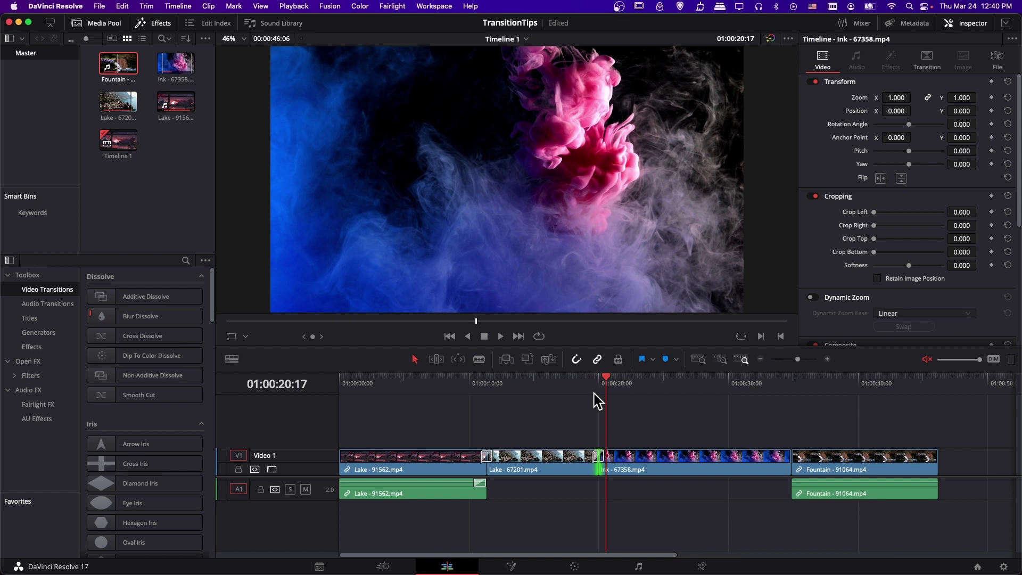
click(745, 433)
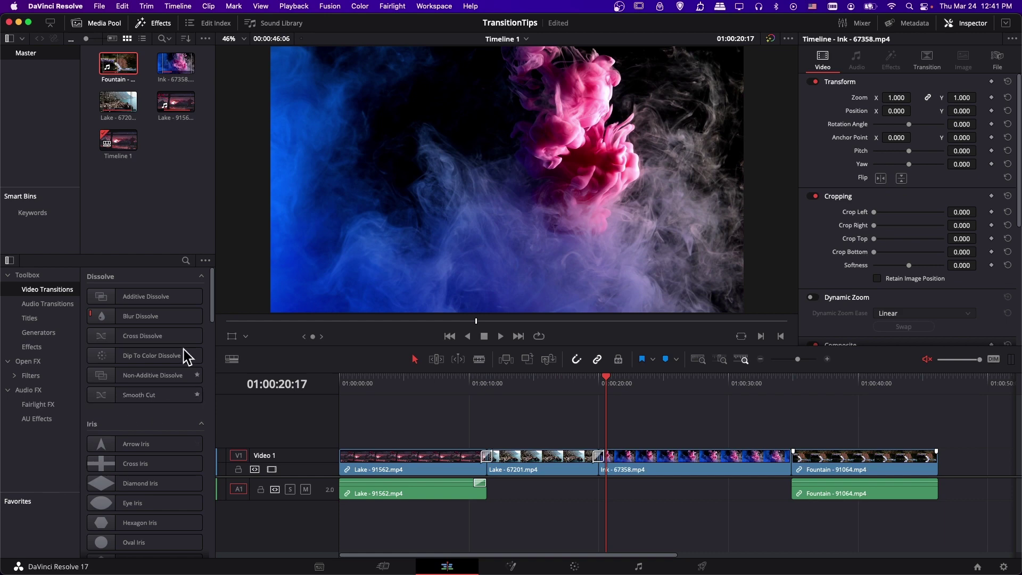
Step: Star Blur Dissolve and Cross Dissolve as favourites, enlarge Favorites, then unstar Cross Dissolve
click(197, 316)
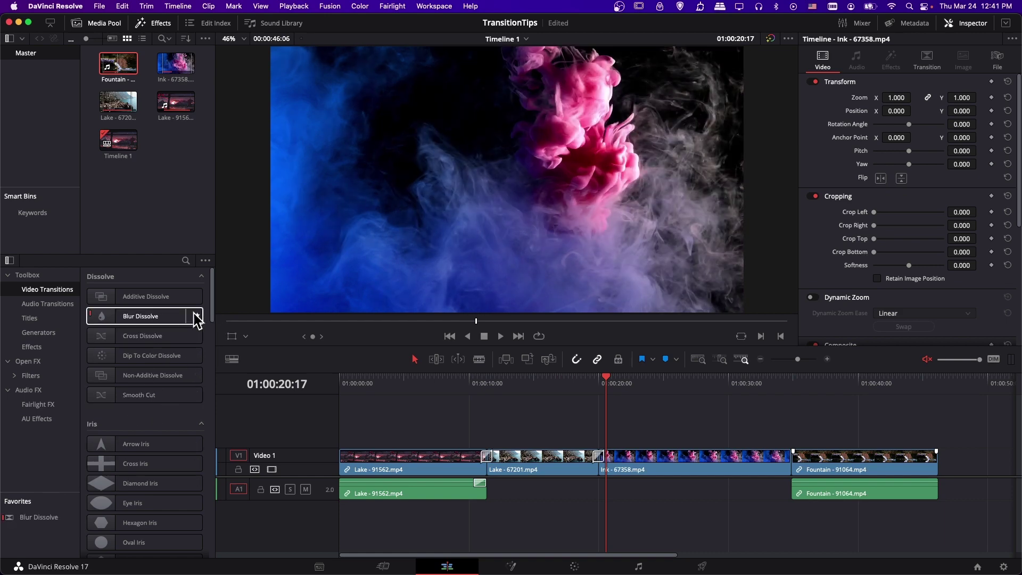
click(198, 336)
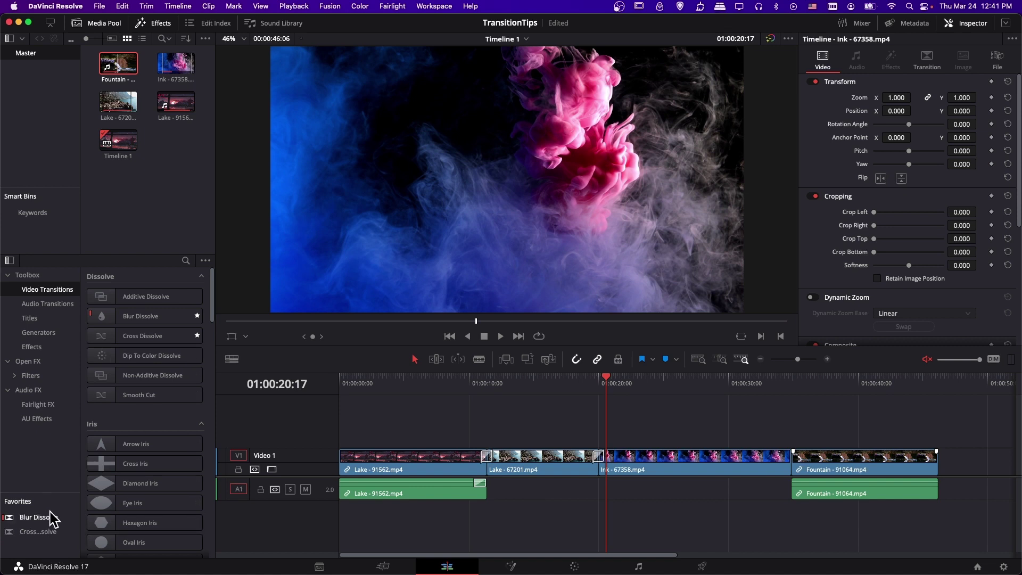
drag(58, 492, 58, 449)
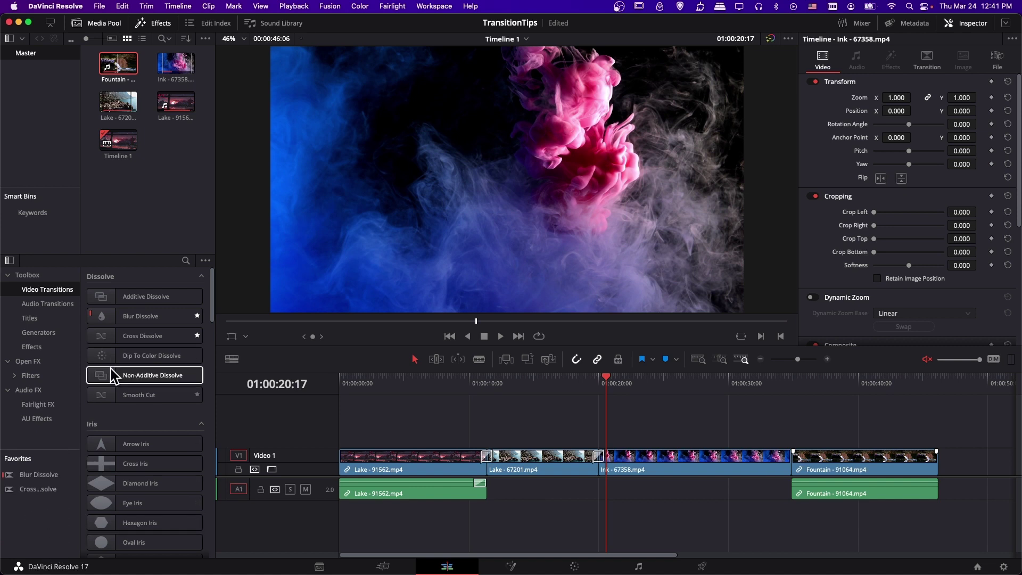
click(197, 336)
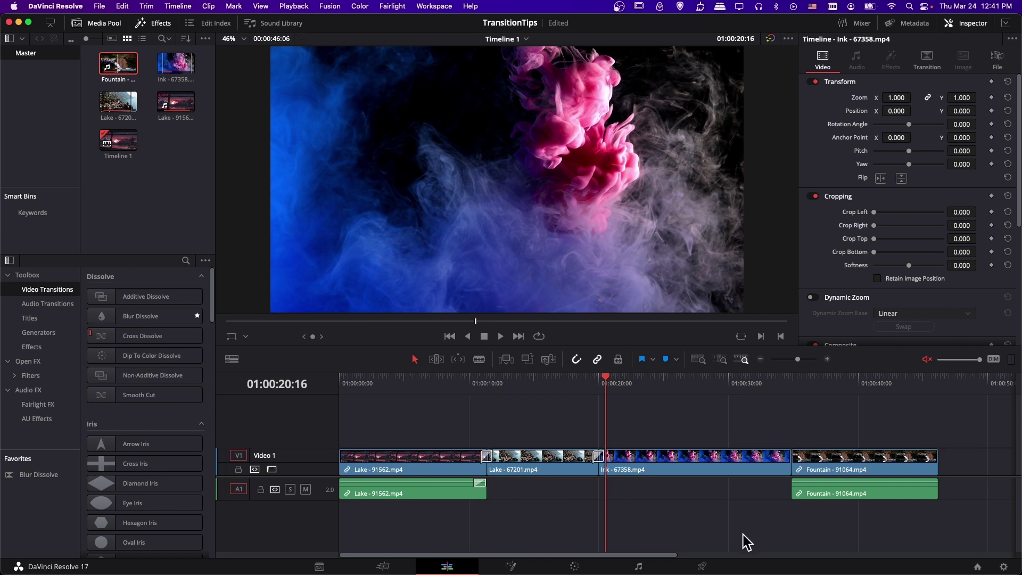
Step: Select the Ink/Fountain cut, park the playhead at 01:00:33:24, and scroll to Drop Warp
click(792, 462)
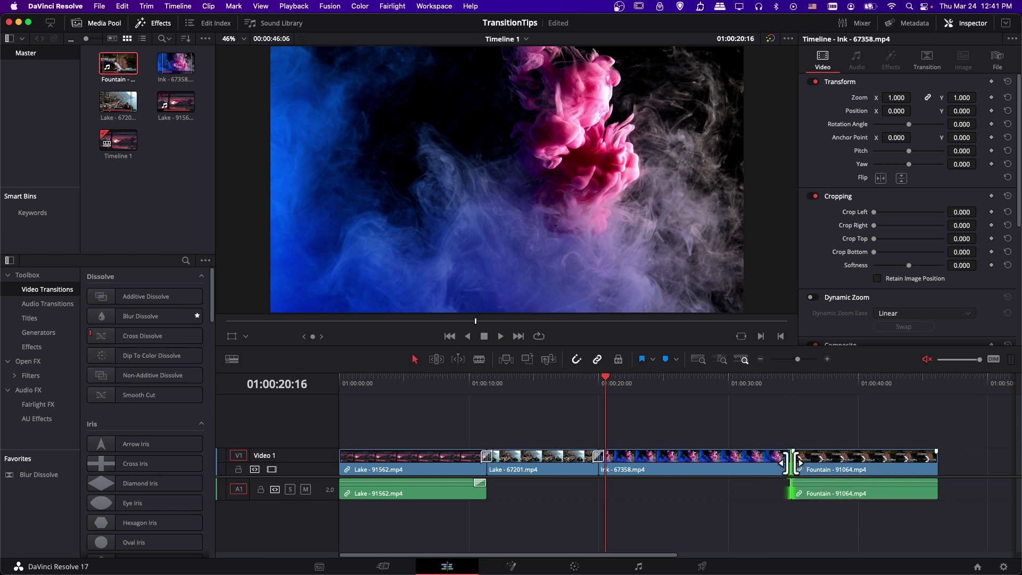
drag(789, 394, 778, 397)
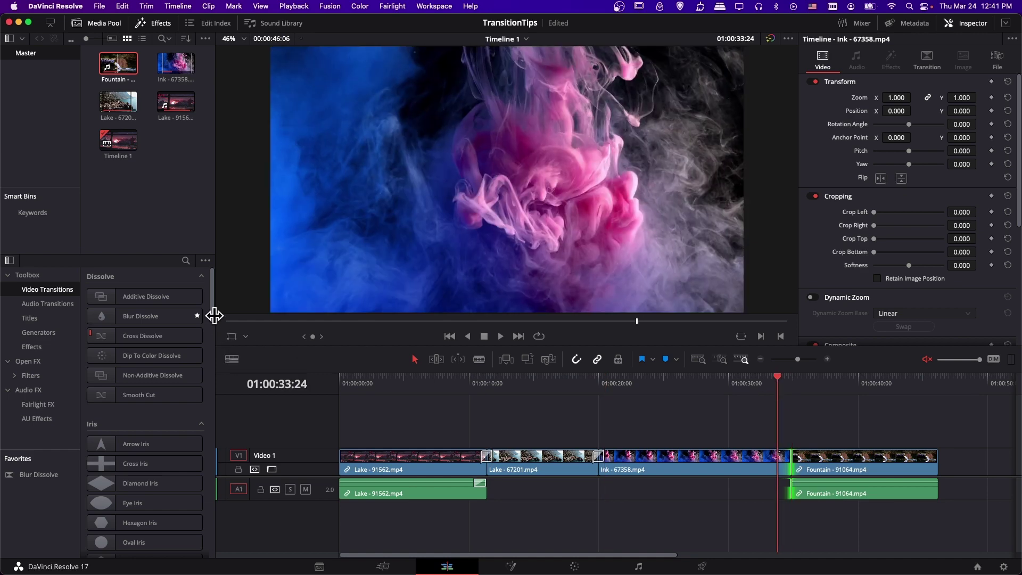
drag(211, 311, 209, 502)
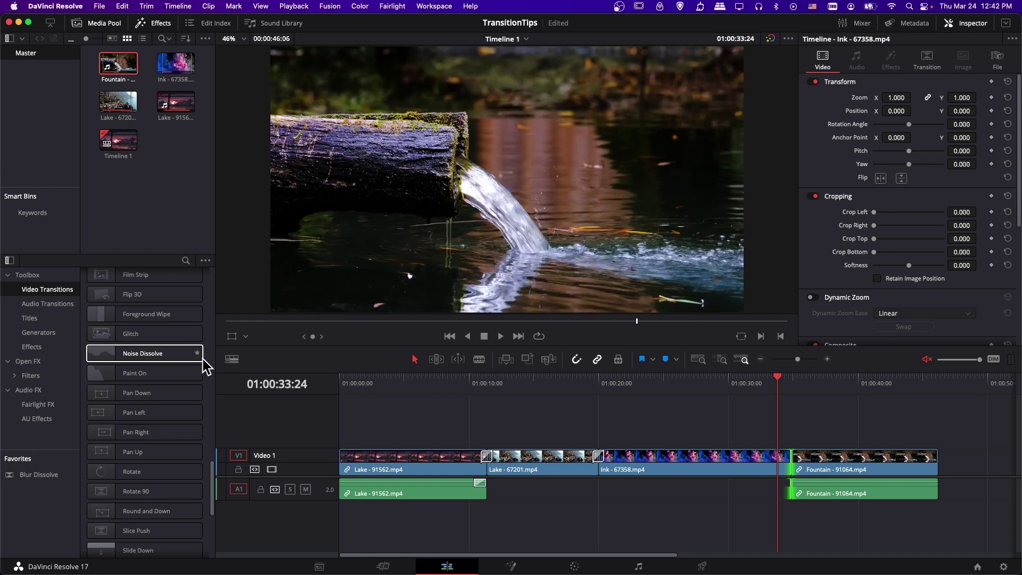
scroll(106, 370, up, 5)
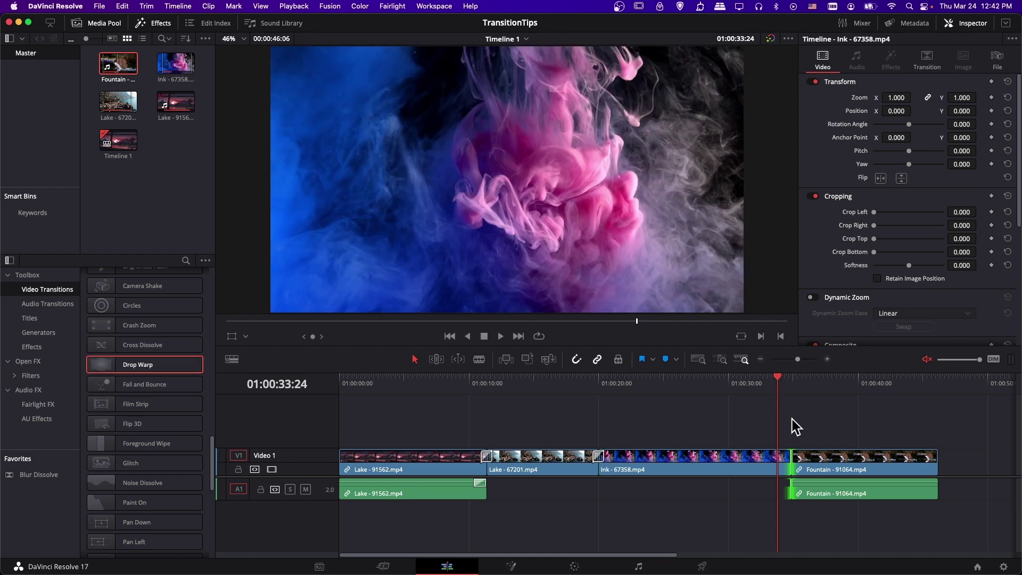
Step: Drop the Drop Warp transition onto the Ink/Fountain cut, preview it, and drag its edge longer
drag(800, 359, 800, 358)
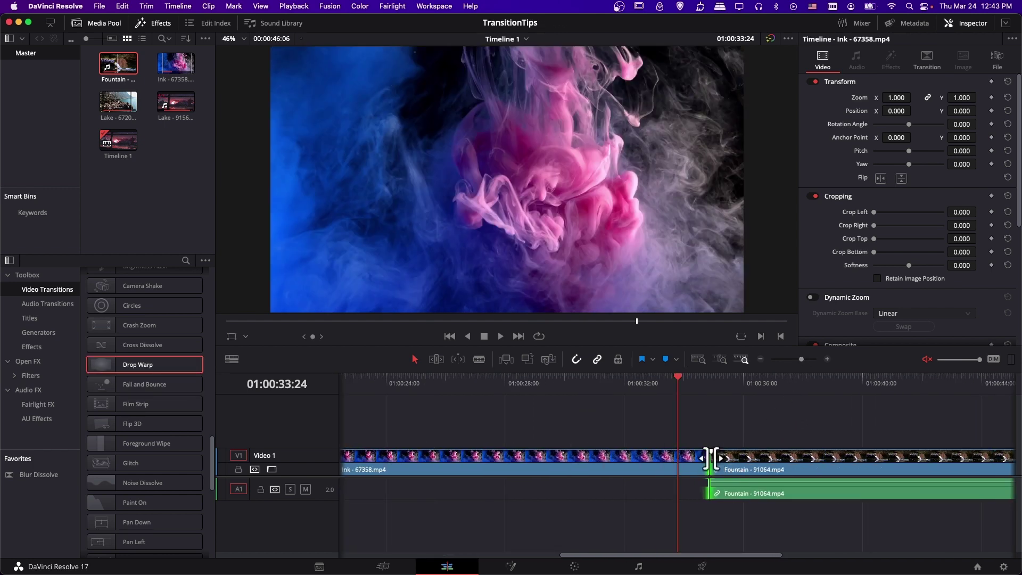
mouse_move(105, 368)
mouse_down()
mouse_move(229, 353)
mouse_move(672, 433)
mouse_move(692, 466)
mouse_move(705, 465)
mouse_up()
key(space)
key(space)
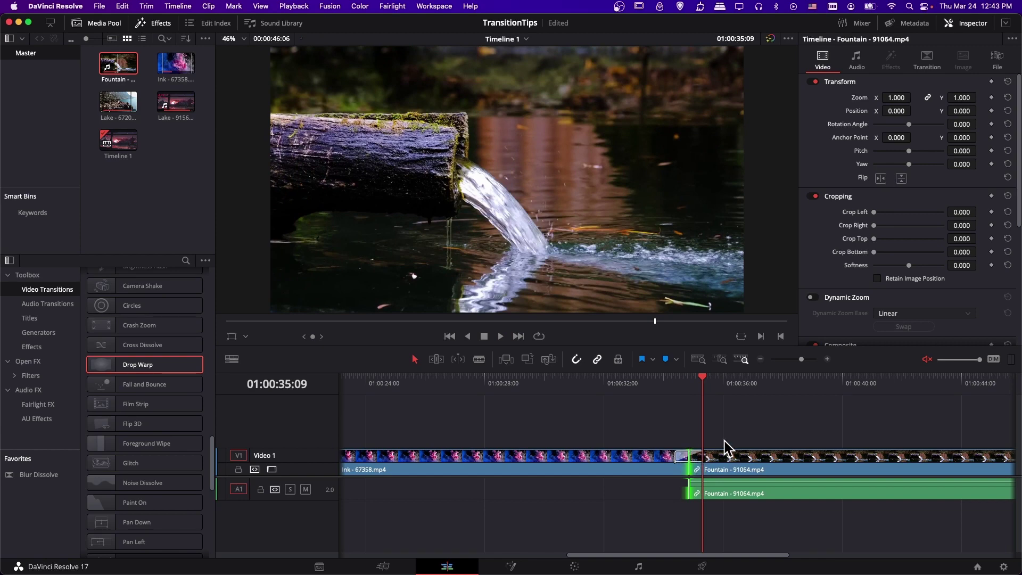
click(675, 456)
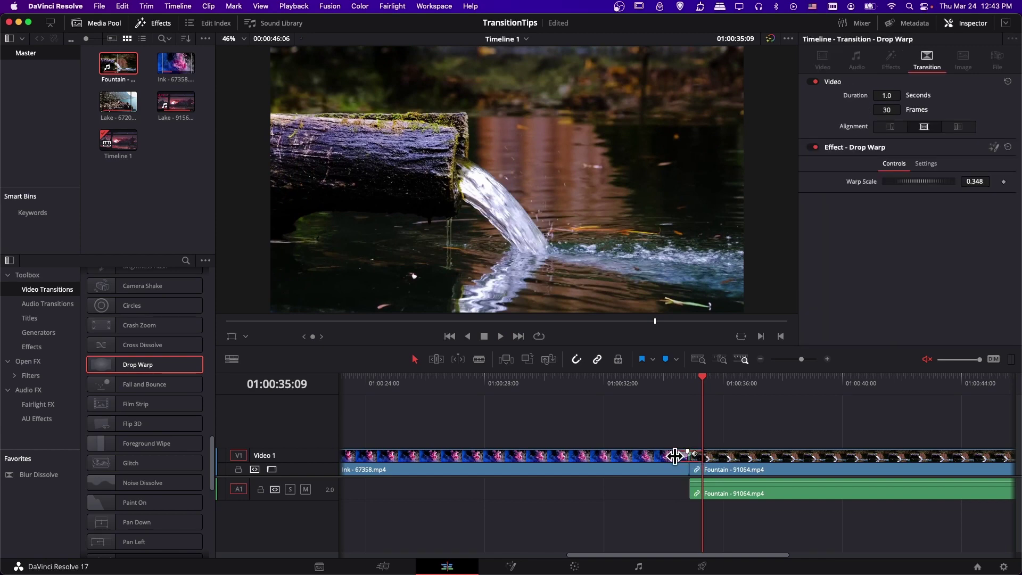
mouse_move(673, 456)
mouse_down()
mouse_move(660, 456)
mouse_move(675, 457)
mouse_up()
Step: Undo the length change to restore 30 frames, try End on Edit, then set alignment to Center
key(super+z)
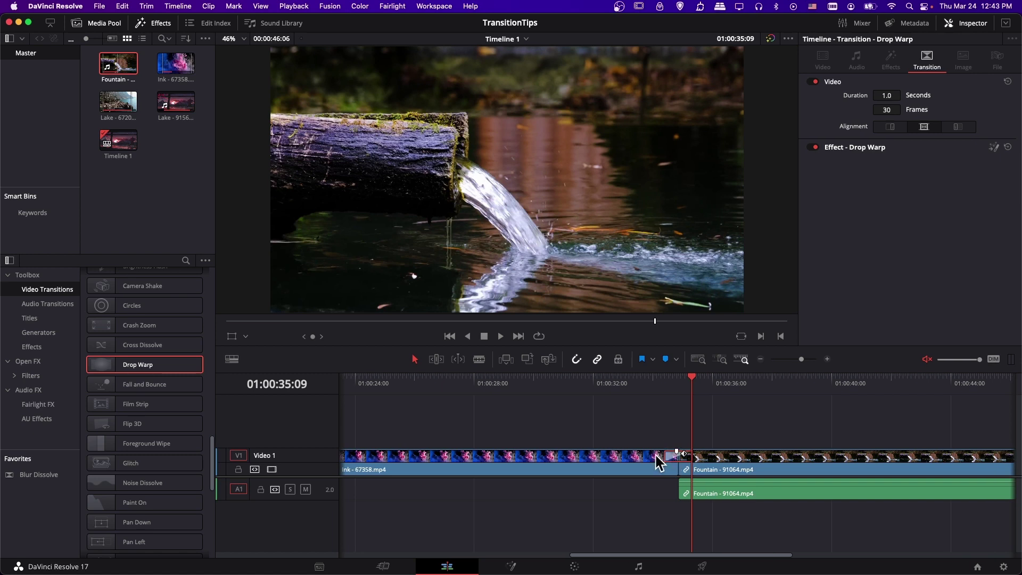
click(656, 454)
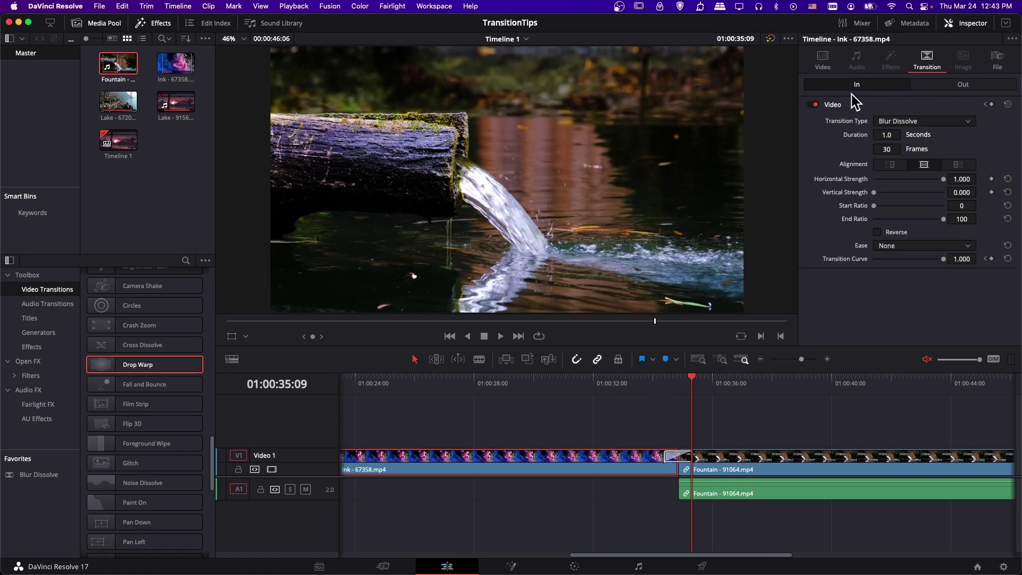
click(924, 83)
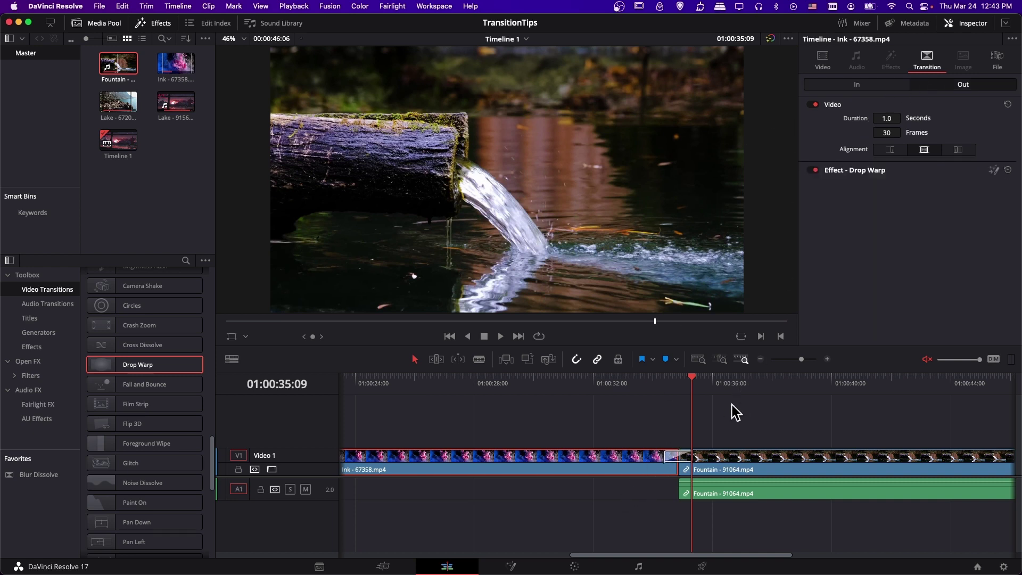
click(671, 457)
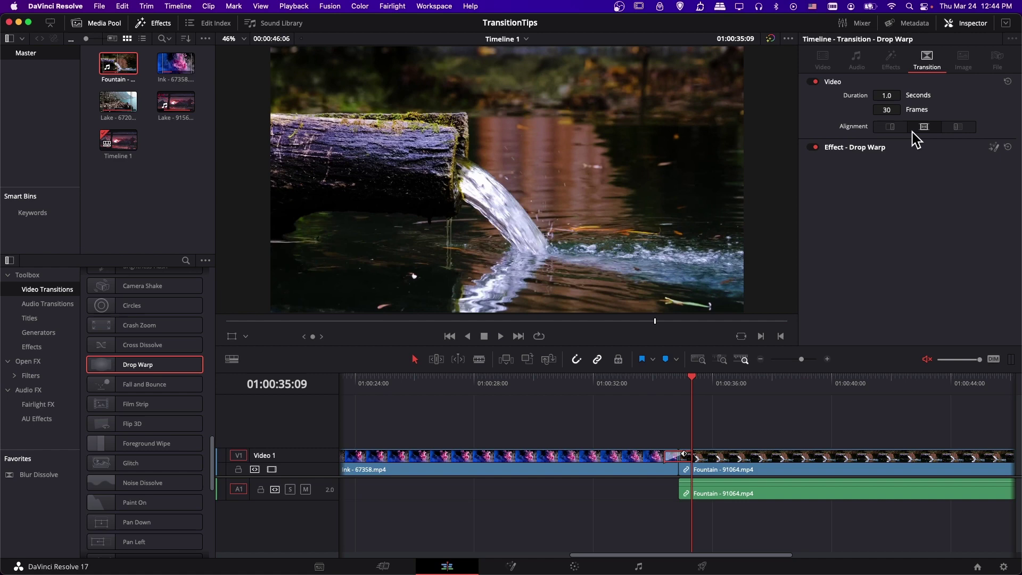
click(958, 130)
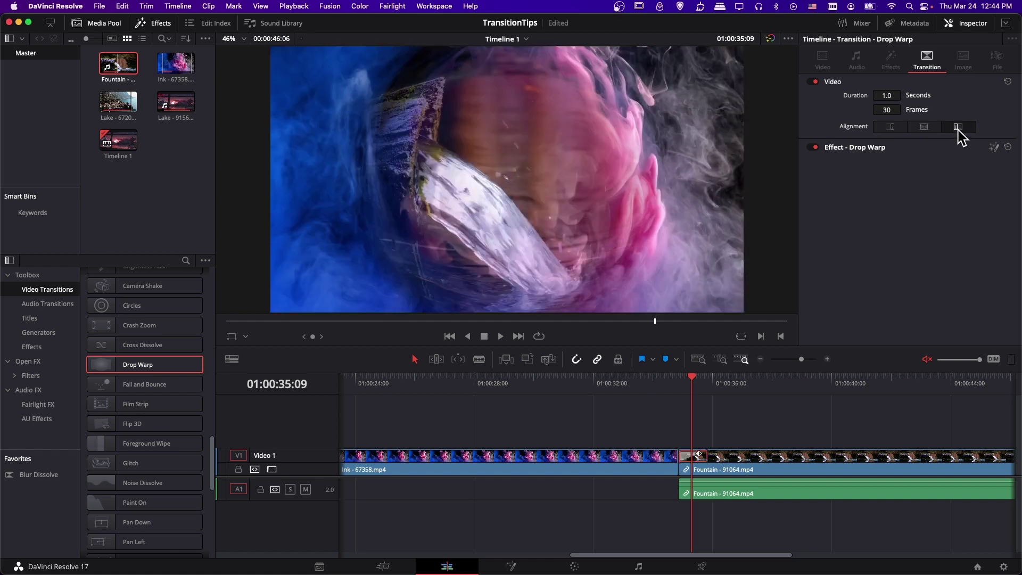
click(925, 127)
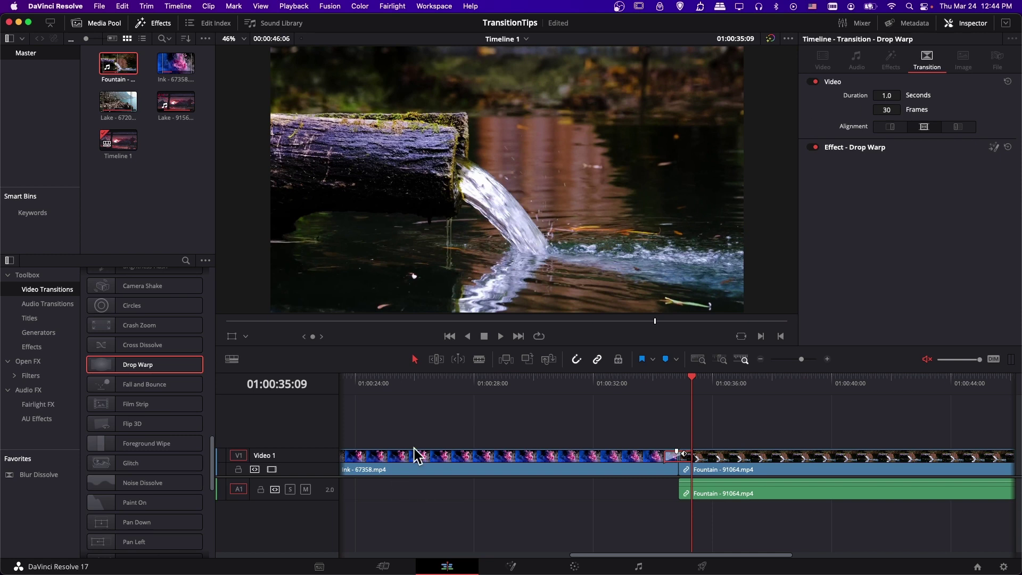
scroll(699, 445, left, 5)
scroll(509, 434, left, 3)
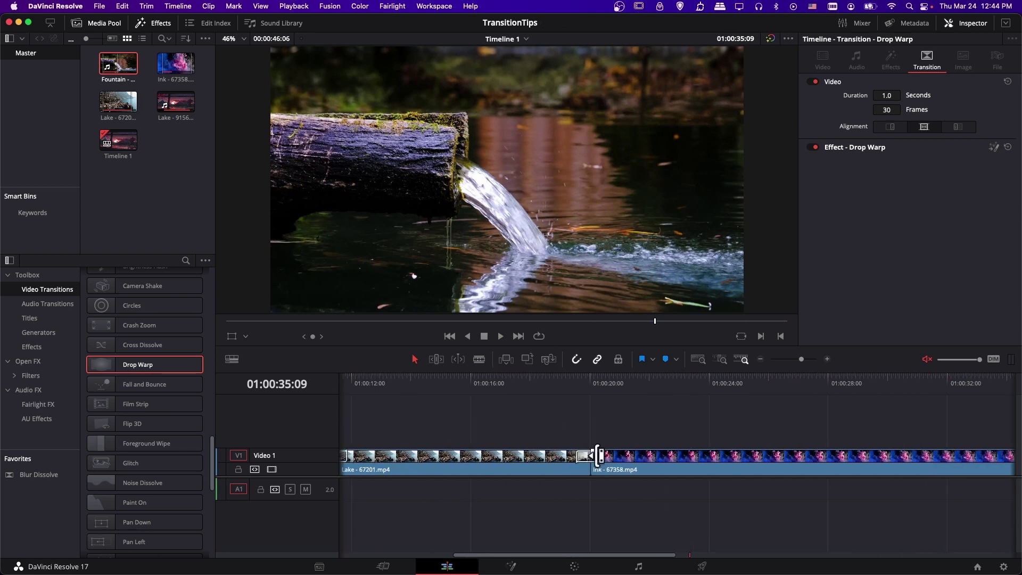
Step: Select the Blur Dissolve at the Lake/Ink cut and play through it twice
drag(601, 456, 601, 456)
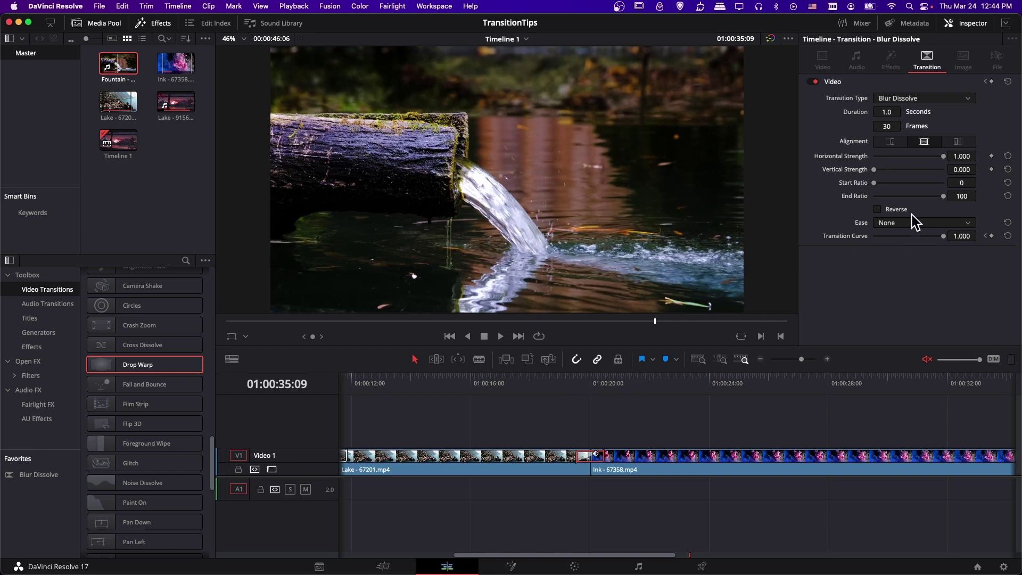
key([)
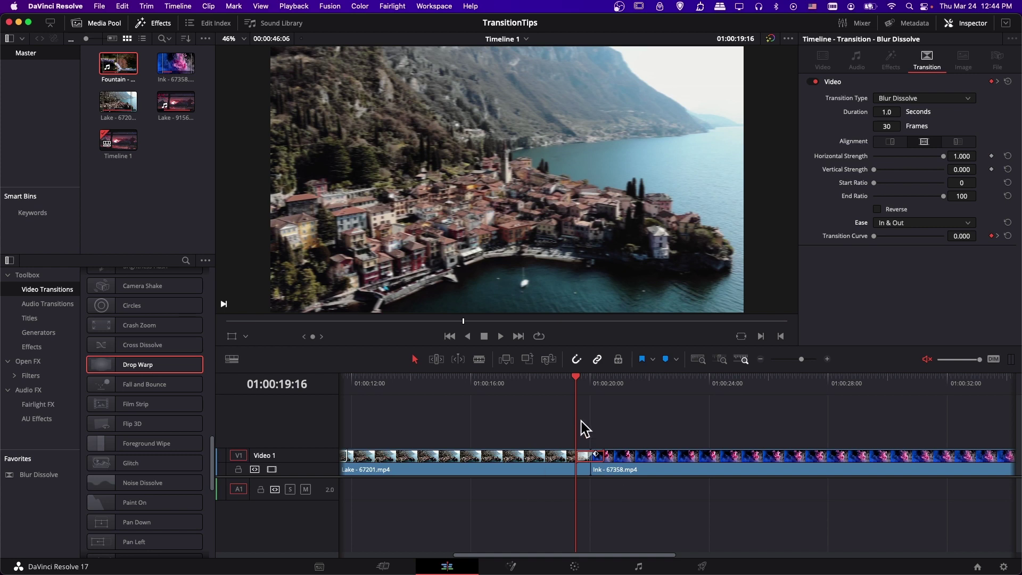
key(])
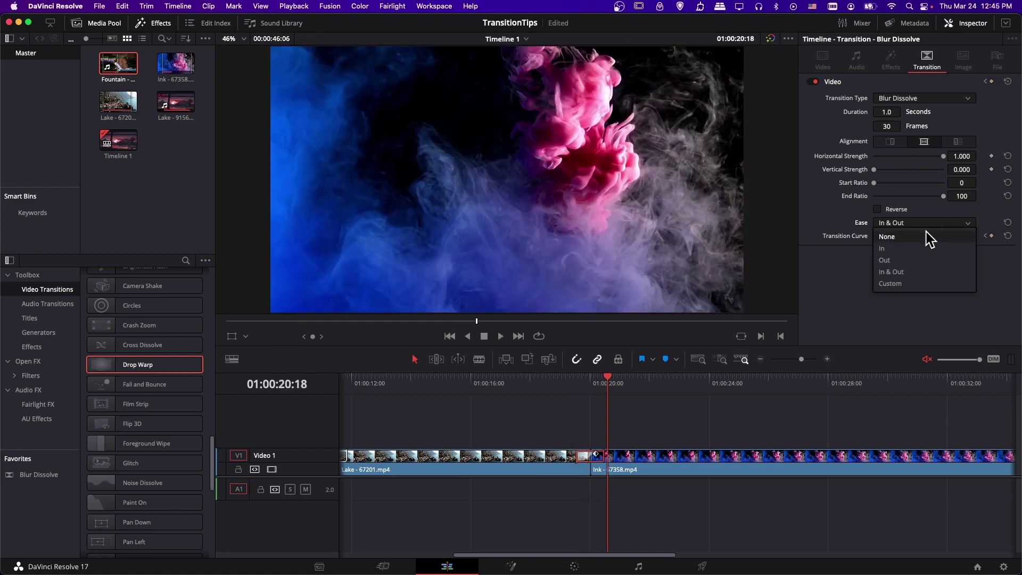
key(Up)
key(Up)
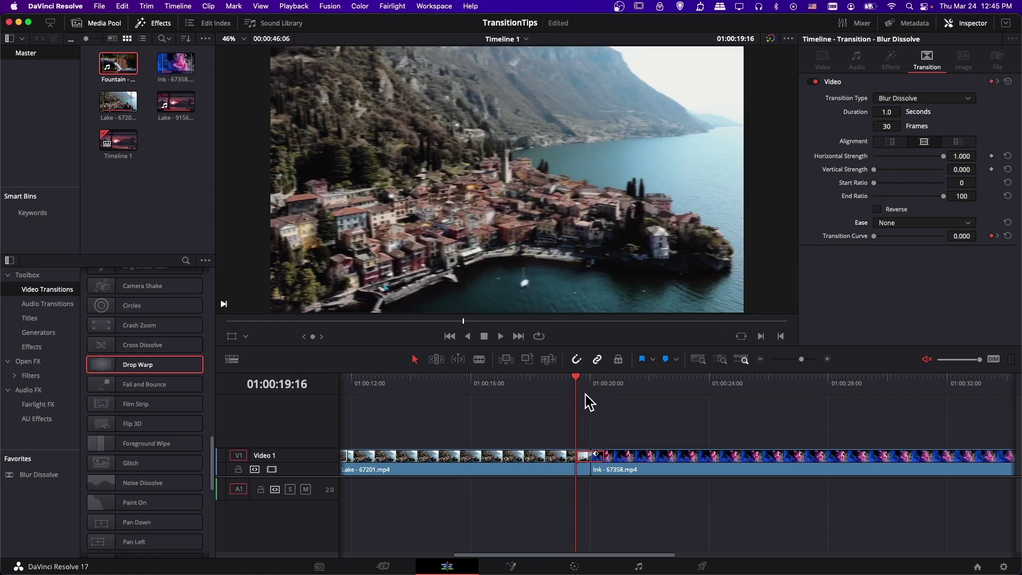
key(space)
click(570, 382)
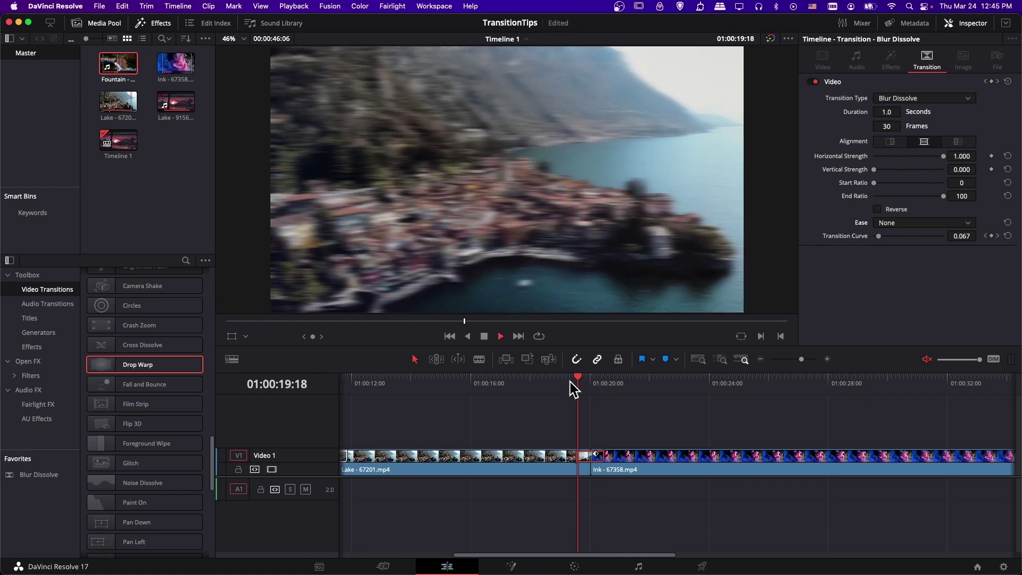
key(space)
Step: Set the Blur Dissolve's Ease to In & Out and play the eased transition
click(918, 223)
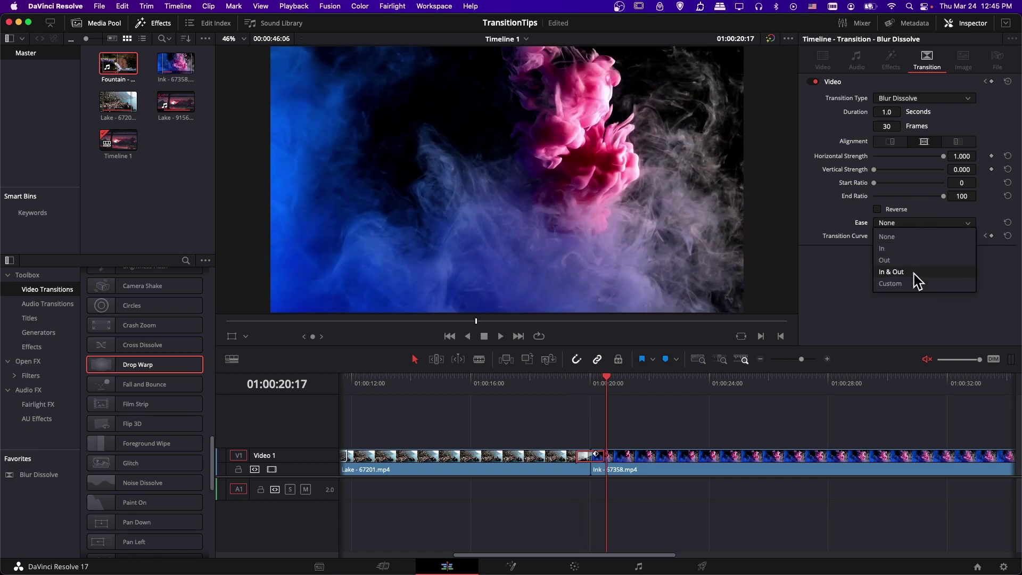
click(915, 280)
click(576, 391)
key(space)
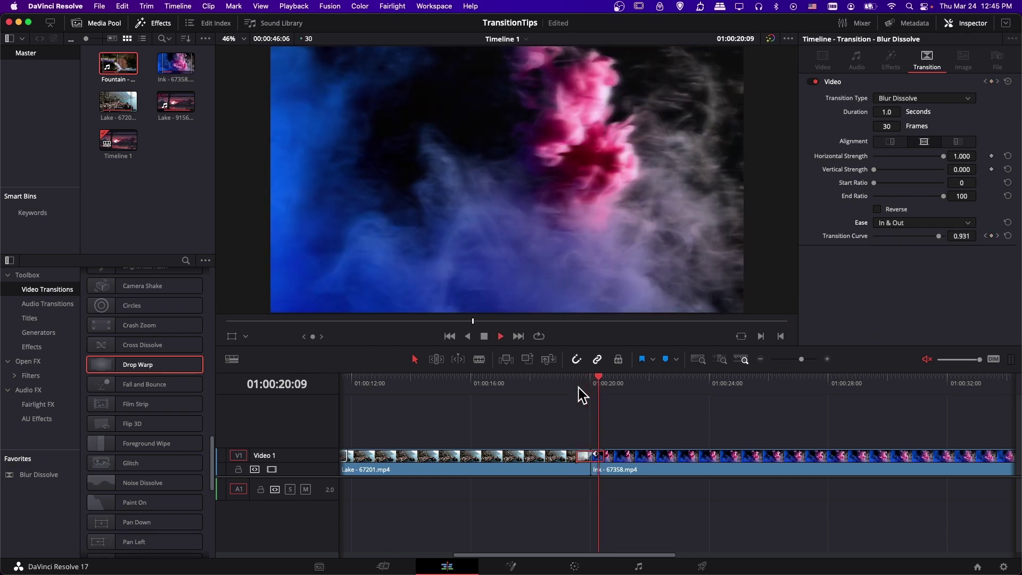
key(space)
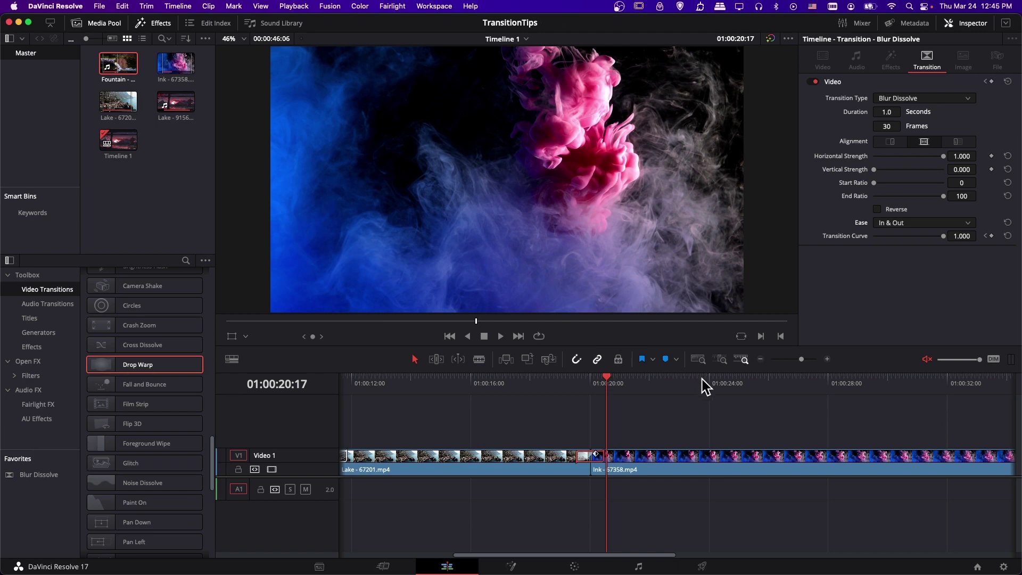
Step: Jump to the Drop Warp transition with Down Arrow to show its Inspector settings
key(Down)
scroll(714, 416, right, 3)
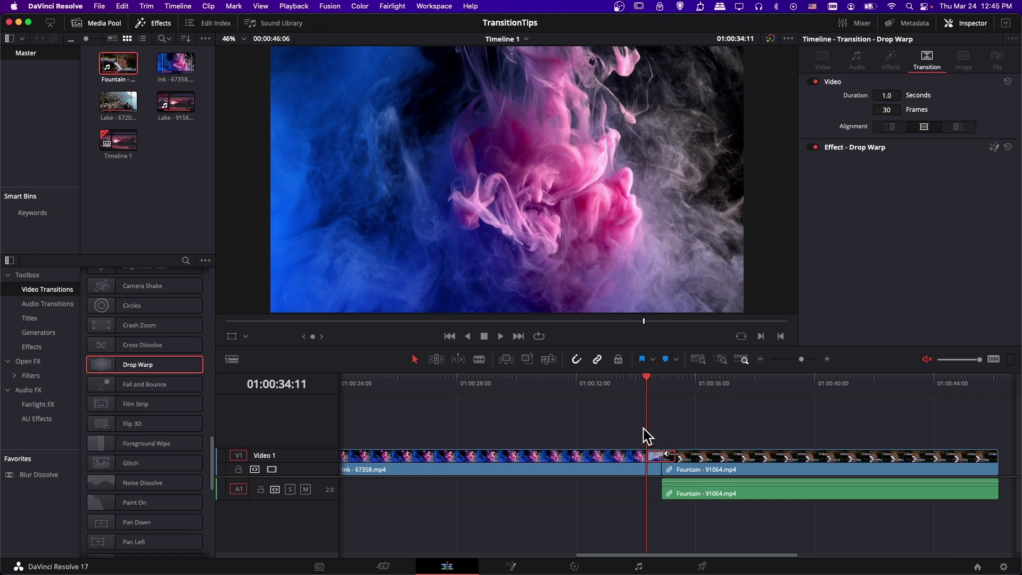
scroll(138, 344, up, 5)
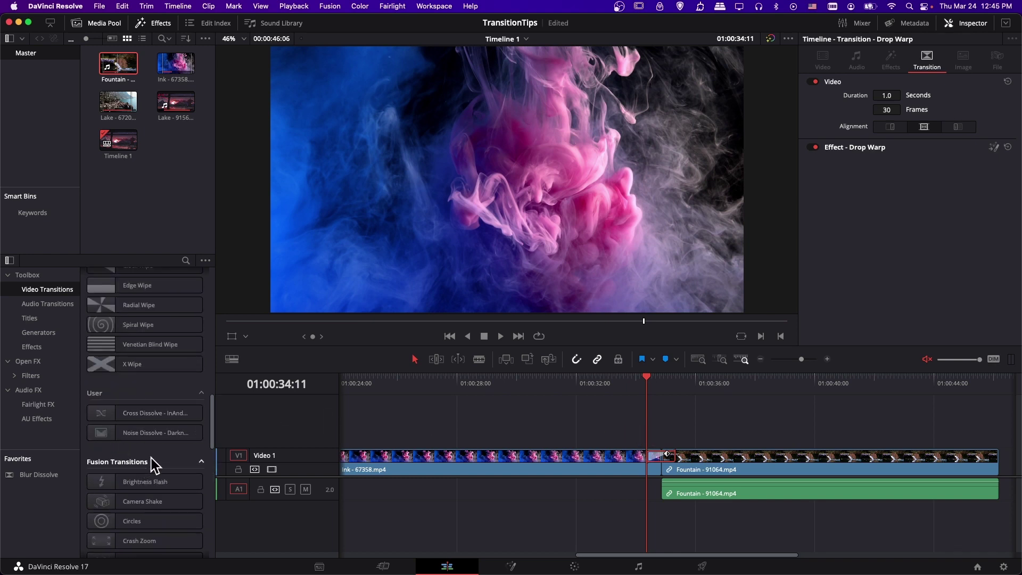
scroll(183, 458, down, 2)
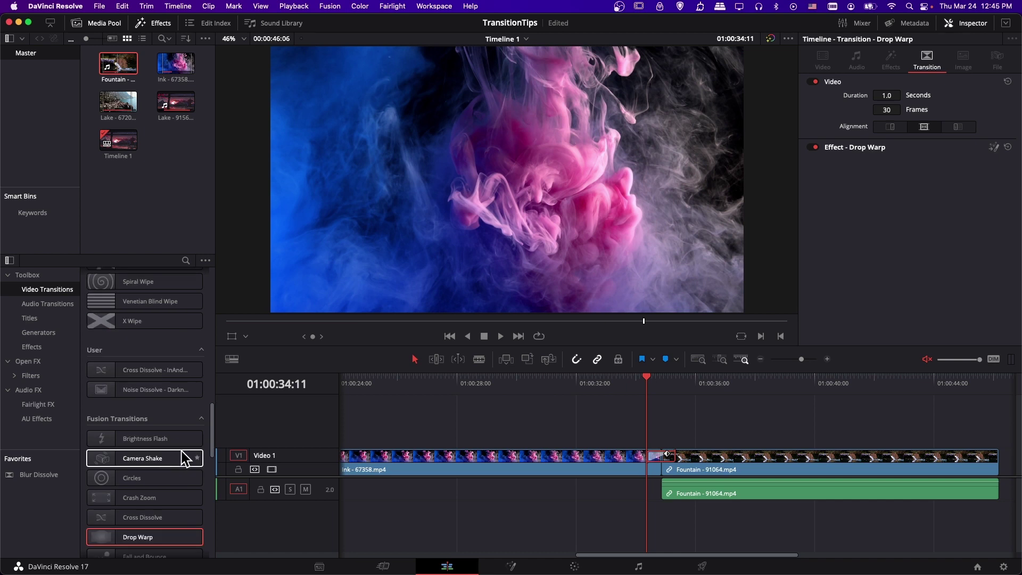
scroll(183, 457, down, 2)
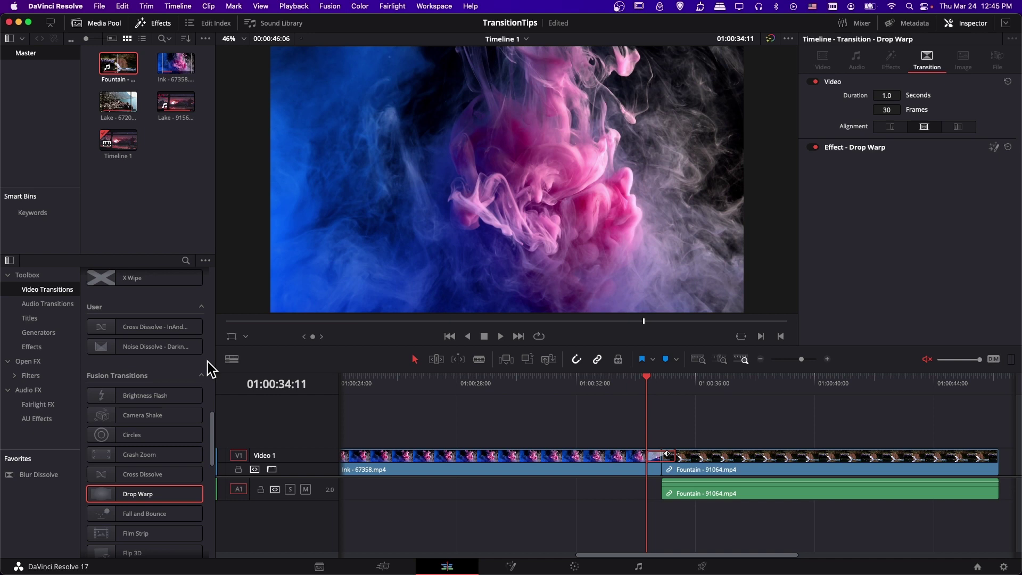
scroll(208, 362, down, 2)
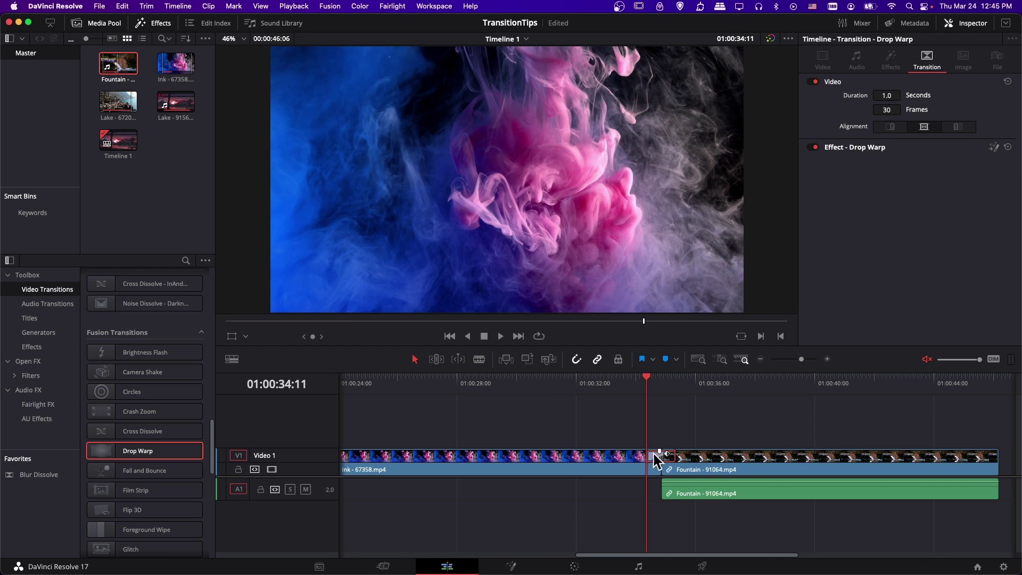
Step: Open Drop Warp in Fusion and spread out the DropWarp, MediaIn1, MediaIn2 and MediaOut1 nodes
click(993, 148)
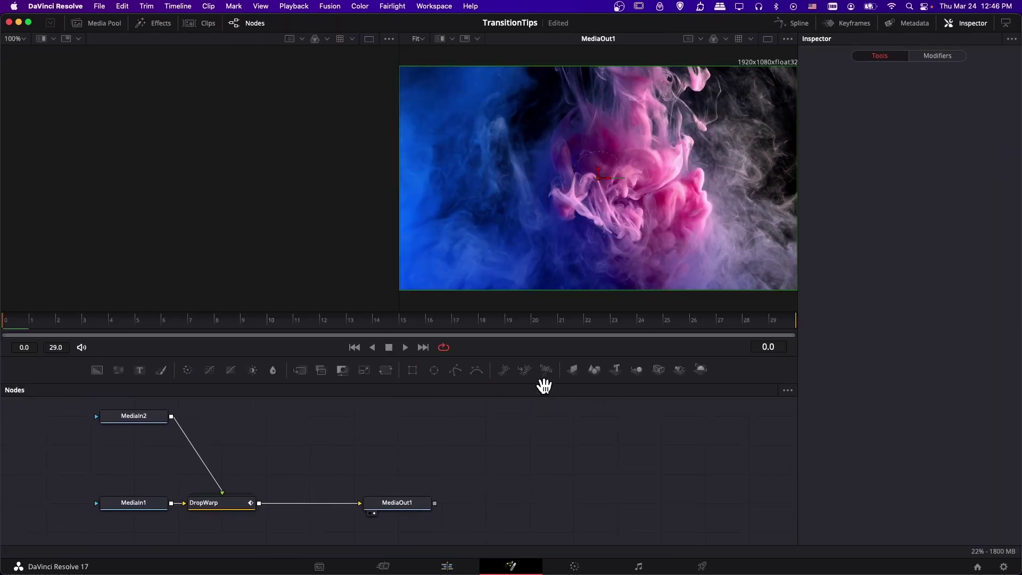
drag(338, 511, 377, 516)
drag(514, 513, 522, 508)
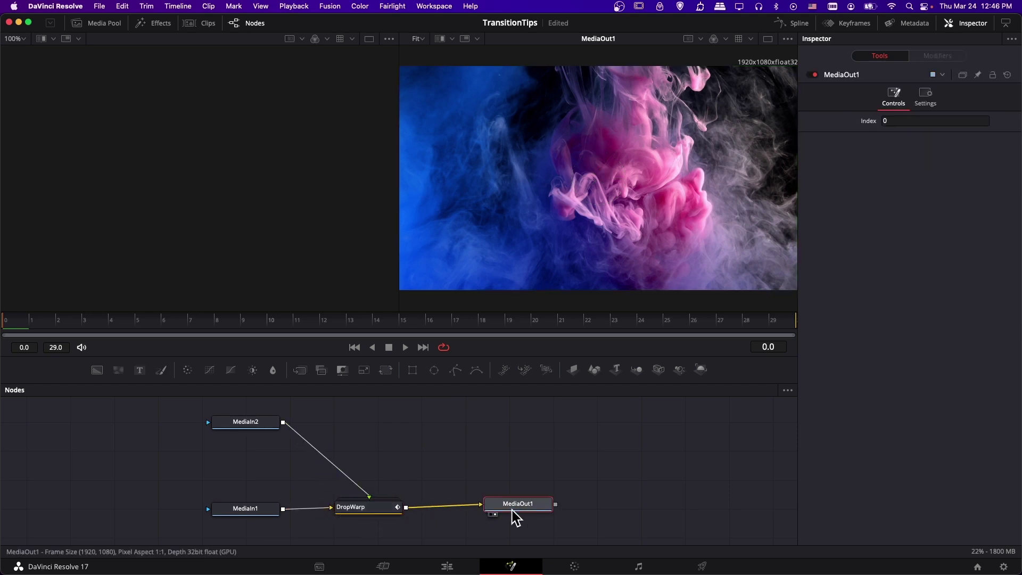
drag(265, 517, 165, 514)
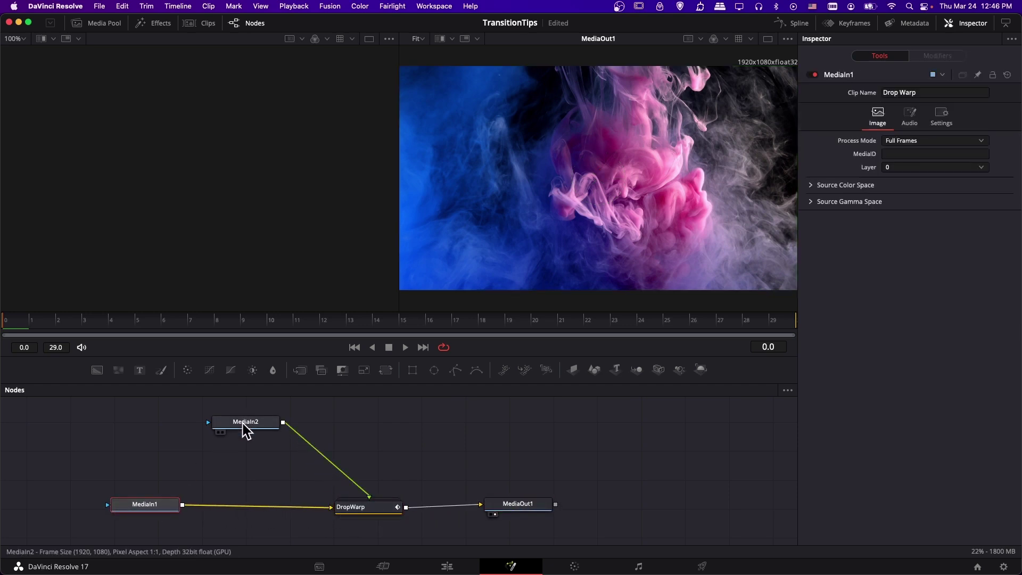
drag(246, 429, 131, 426)
drag(495, 504, 640, 416)
Step: Expand the DropWarp group to reveal its Dissolve, Dent, Scale, Blur, Noise and Grad nodes
click(398, 507)
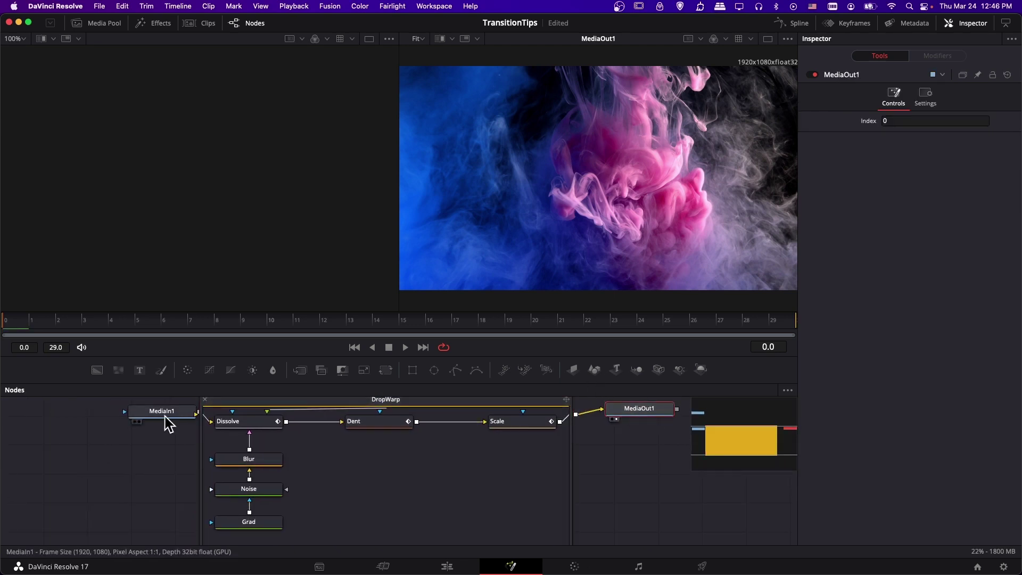
drag(167, 424, 131, 424)
mouse_move(623, 474)
mouse_down()
mouse_move(629, 452)
mouse_move(632, 475)
mouse_up()
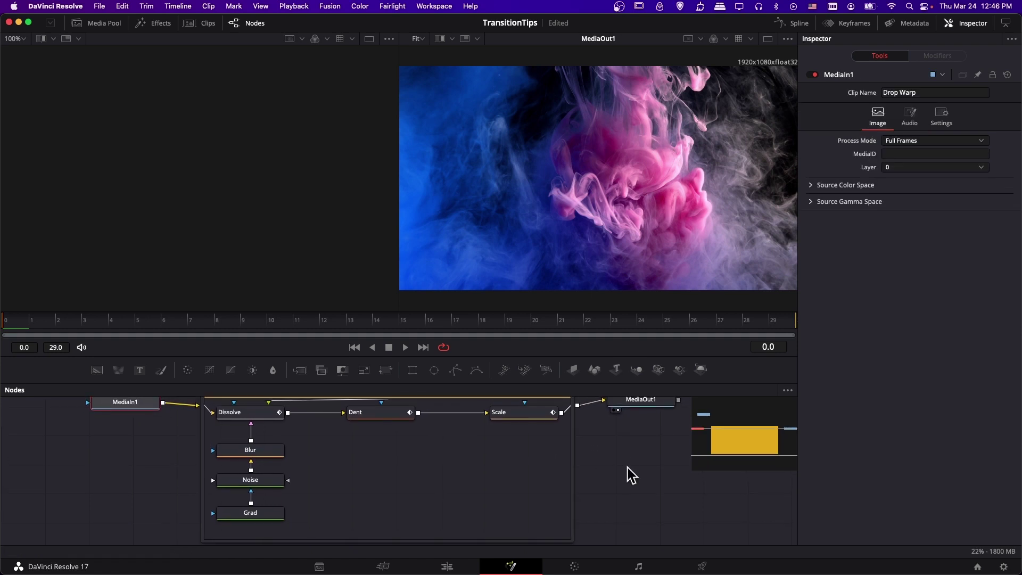
drag(427, 472, 440, 475)
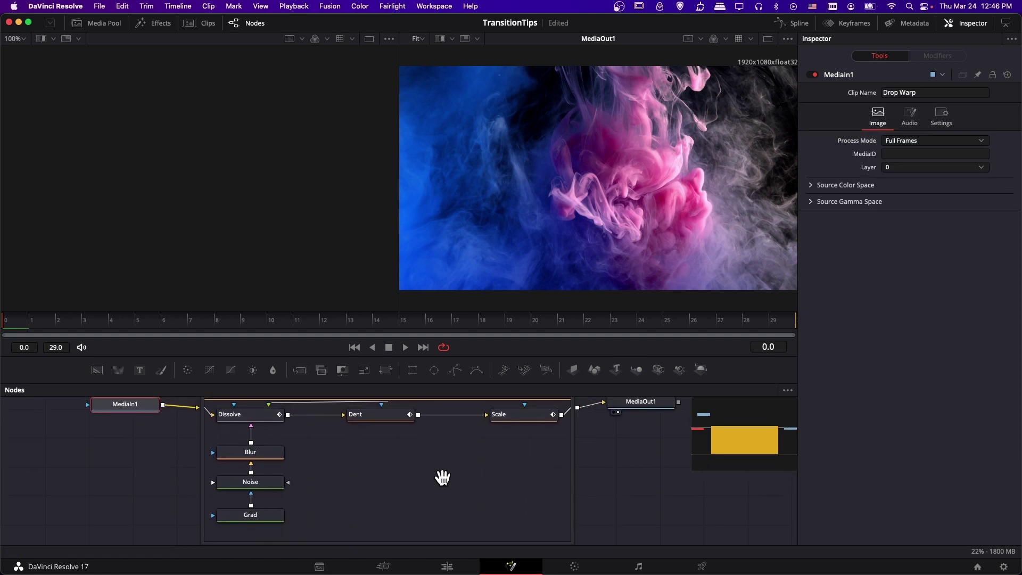
click(435, 404)
drag(605, 457, 586, 464)
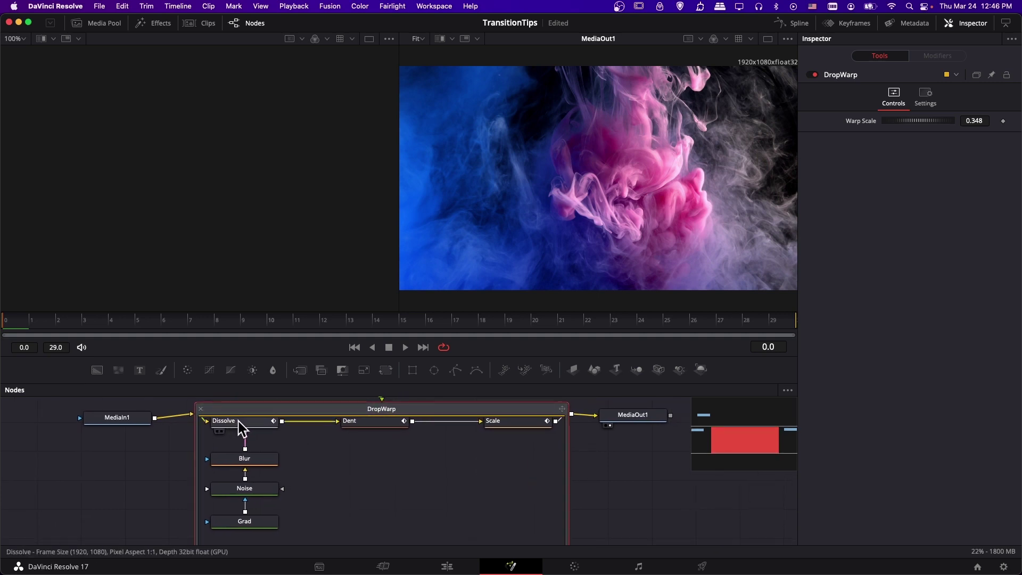
Step: Review the Dissolve, Blur and Noise node settings, scrubbing the Drop Warp preview to frame 13
click(239, 420)
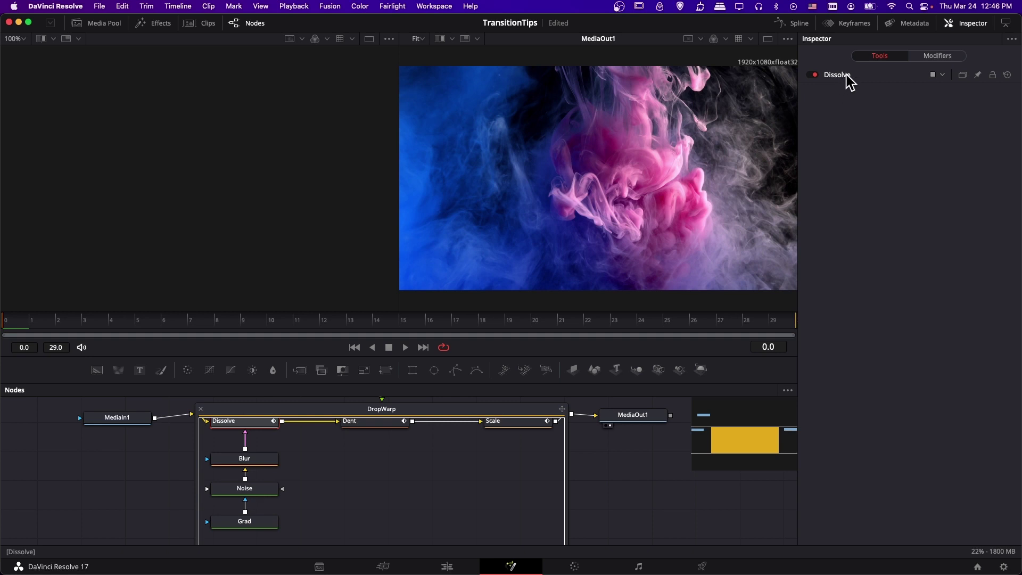
click(850, 78)
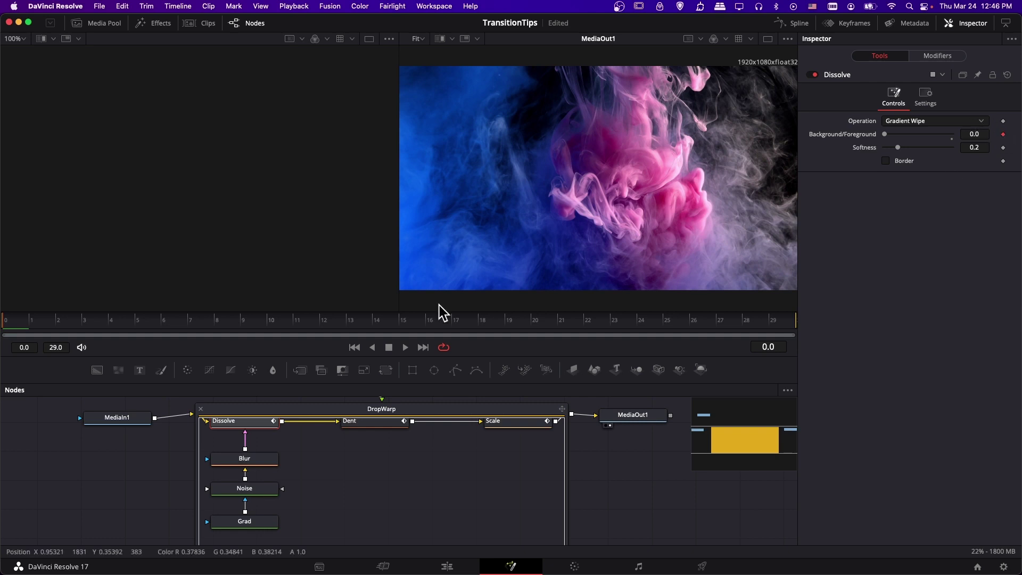
click(246, 459)
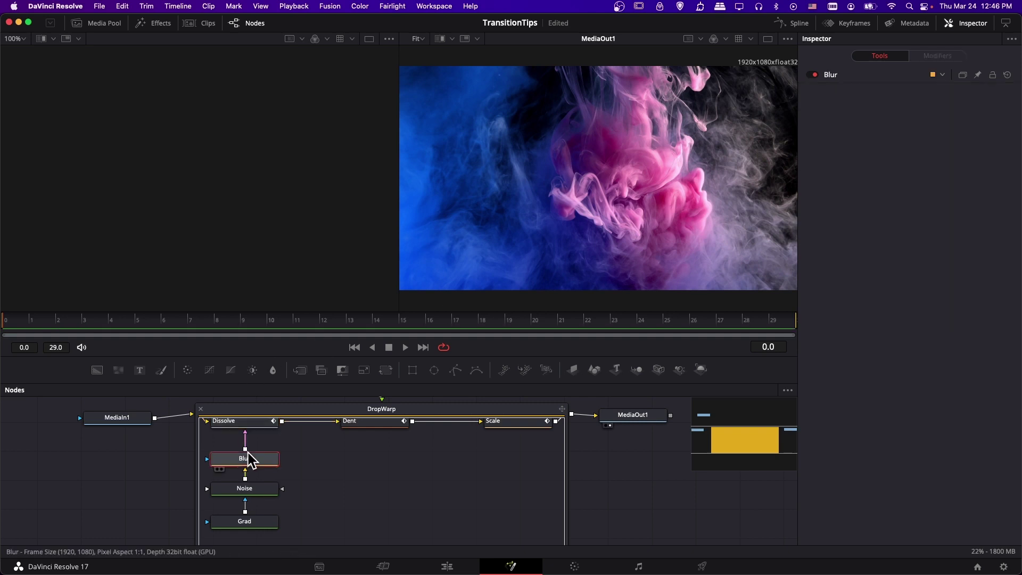
click(829, 79)
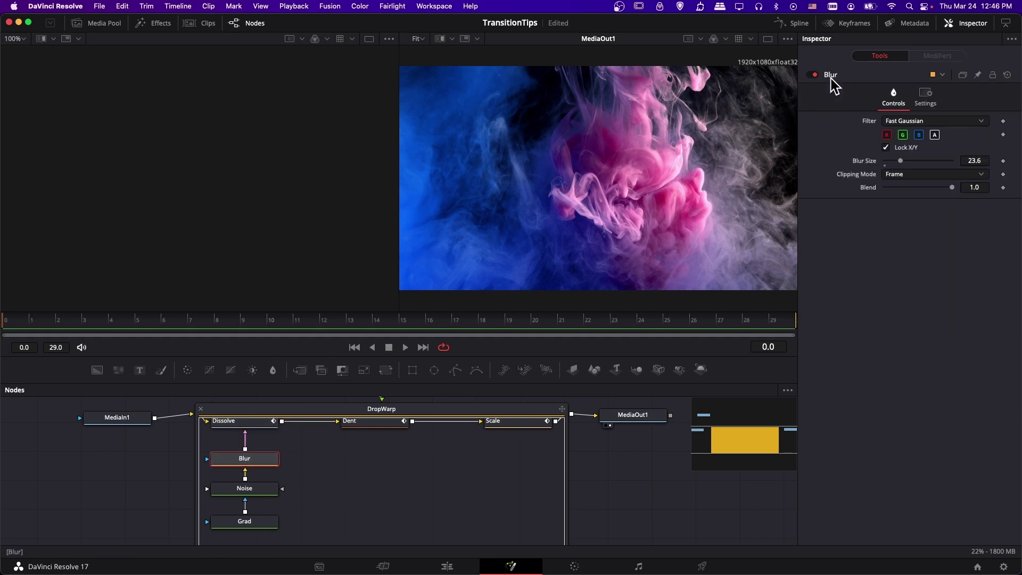
click(261, 488)
click(854, 75)
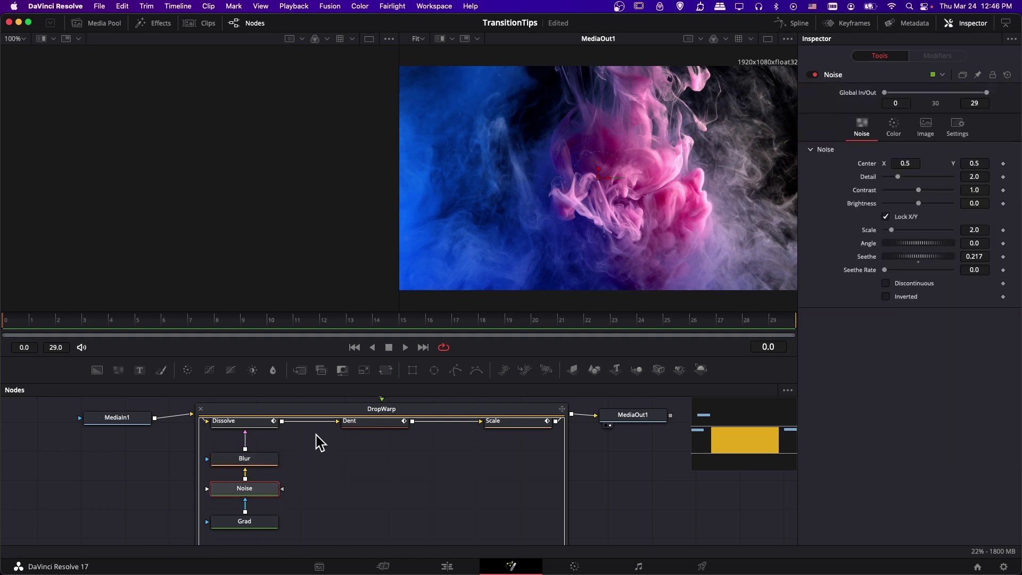
scroll(378, 443, up, 1)
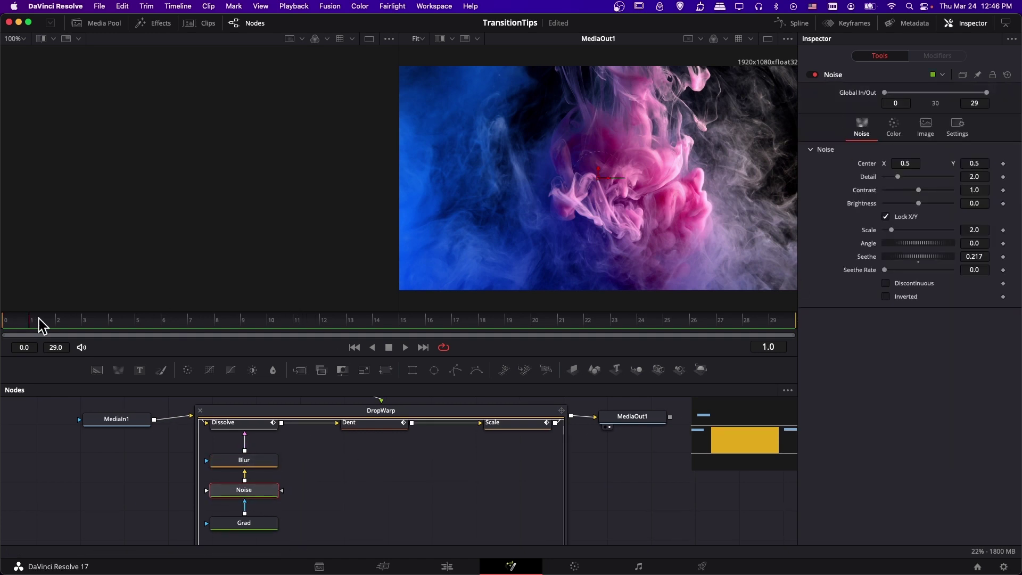
drag(40, 324, 374, 331)
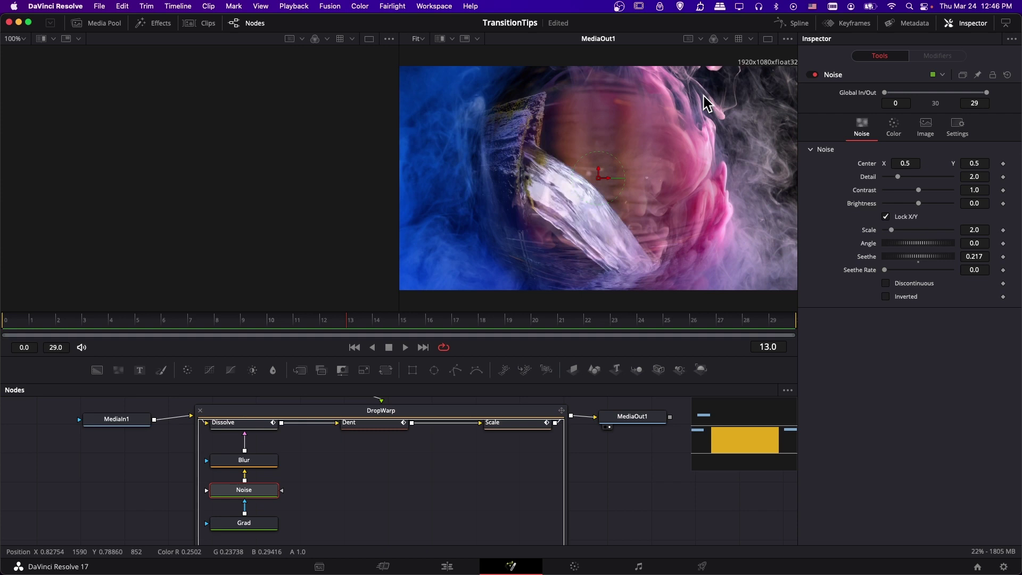
click(274, 447)
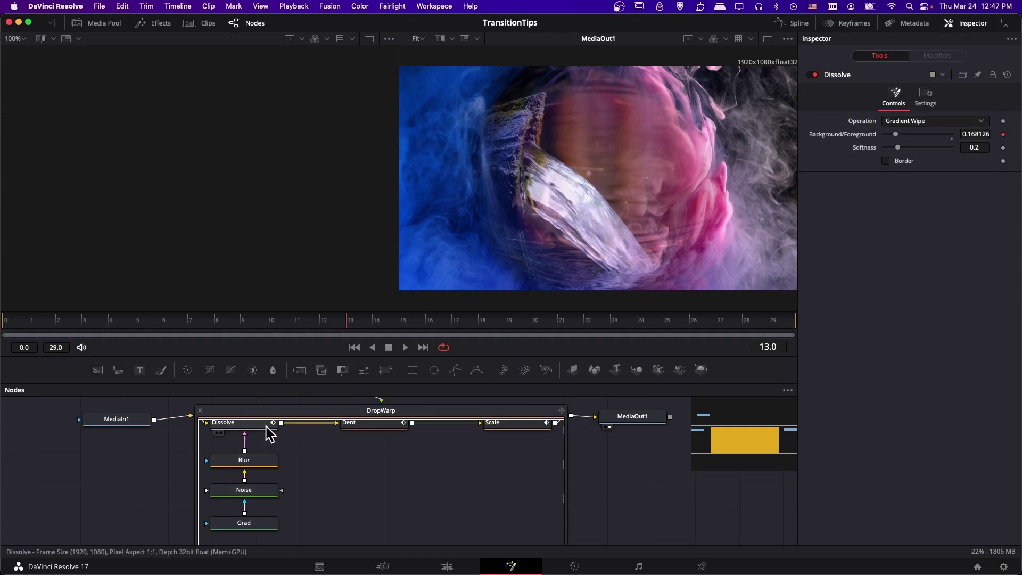
Step: Raise the Noise node's Scale slider to 2.36
click(266, 425)
click(261, 489)
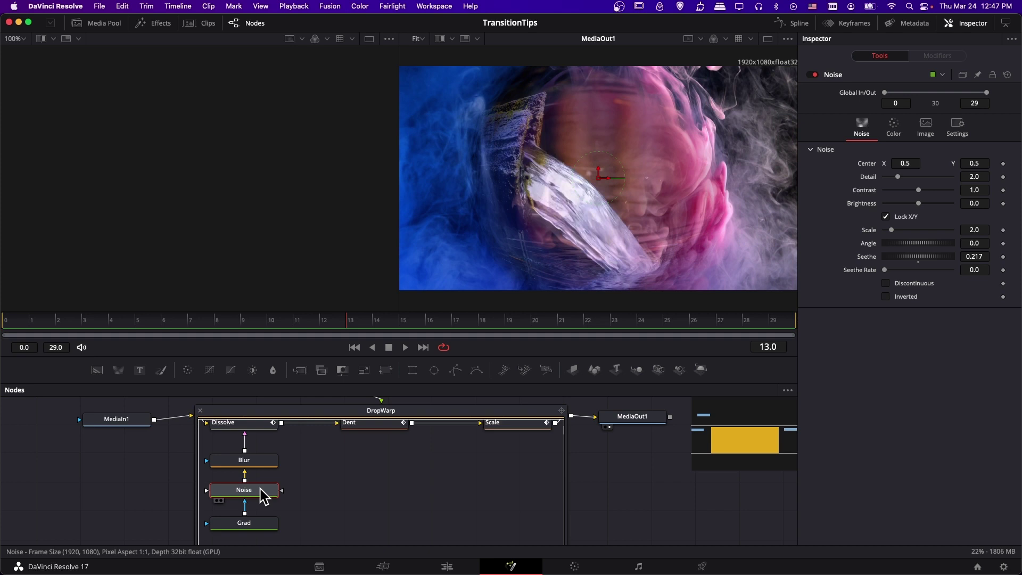
mouse_move(272, 493)
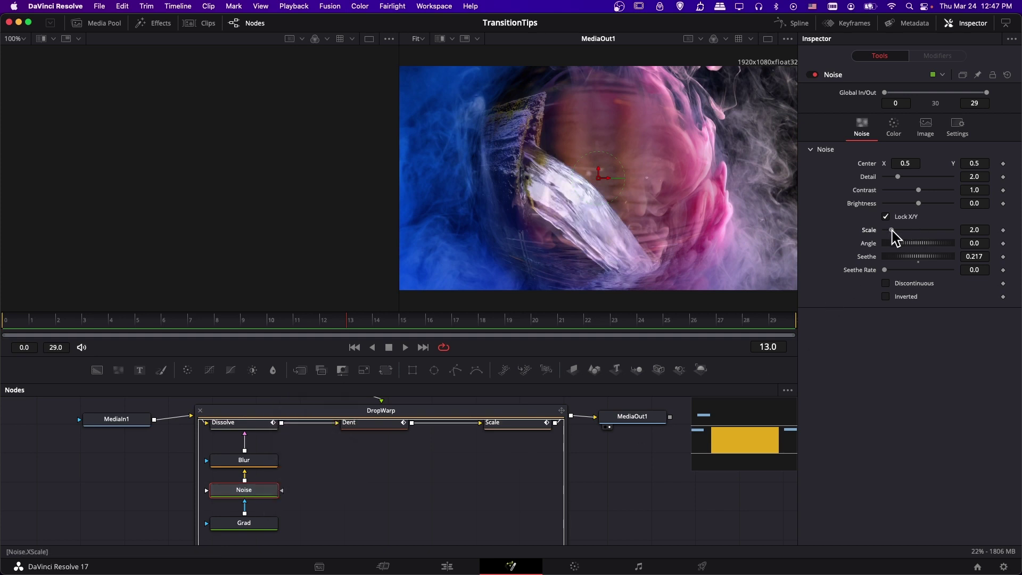
mouse_move(891, 230)
mouse_down()
mouse_move(946, 230)
mouse_move(891, 230)
mouse_up()
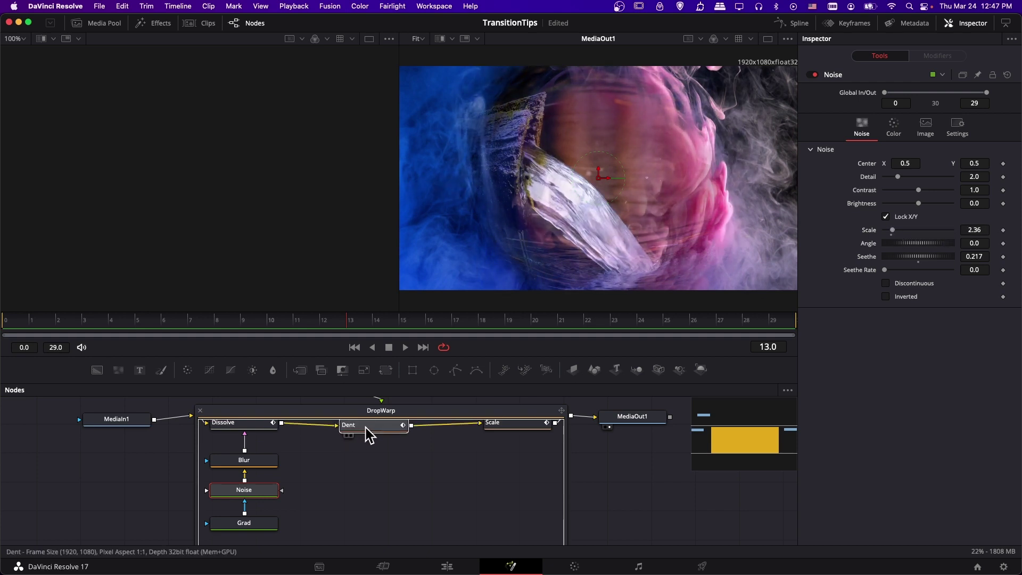
Step: Set the Dent node's Type to Kaleidascope and play the effect preview from frame 0
drag(367, 426, 366, 429)
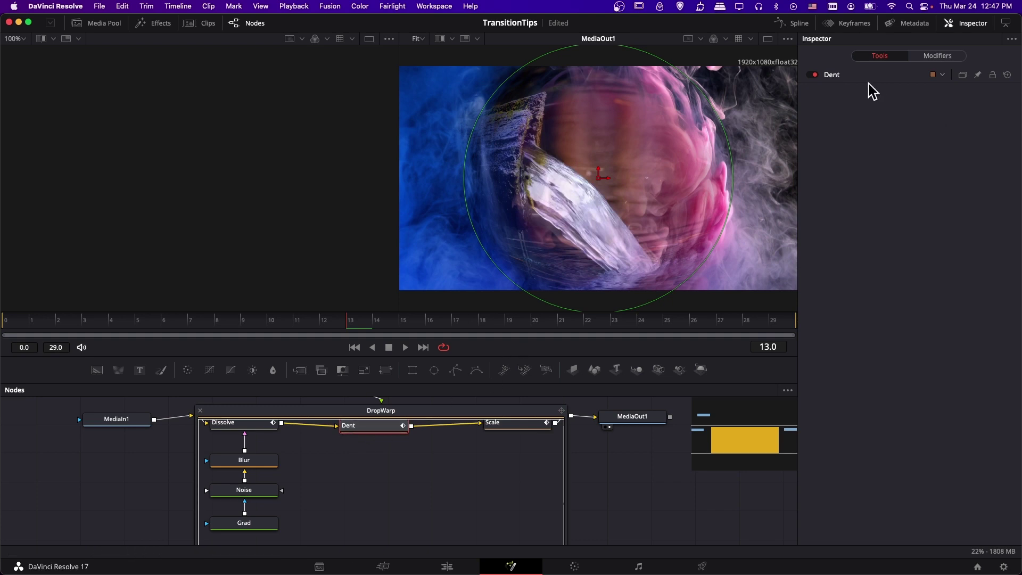
click(849, 75)
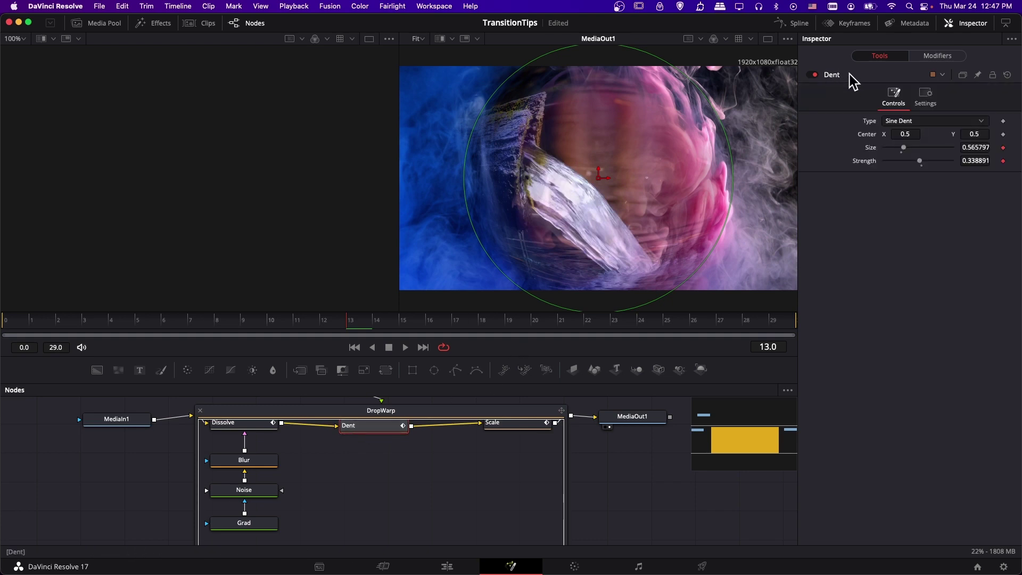
click(938, 120)
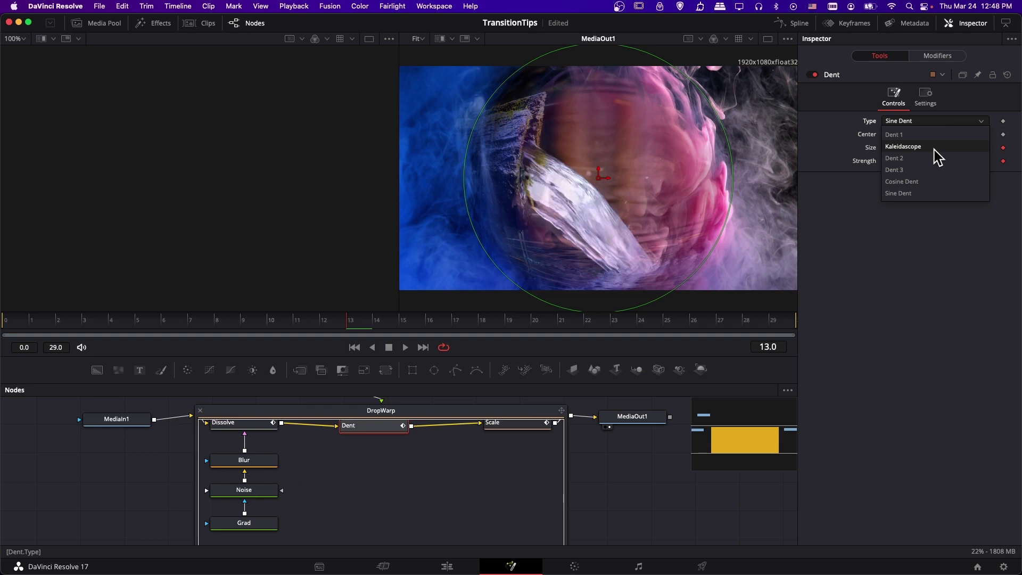
click(937, 147)
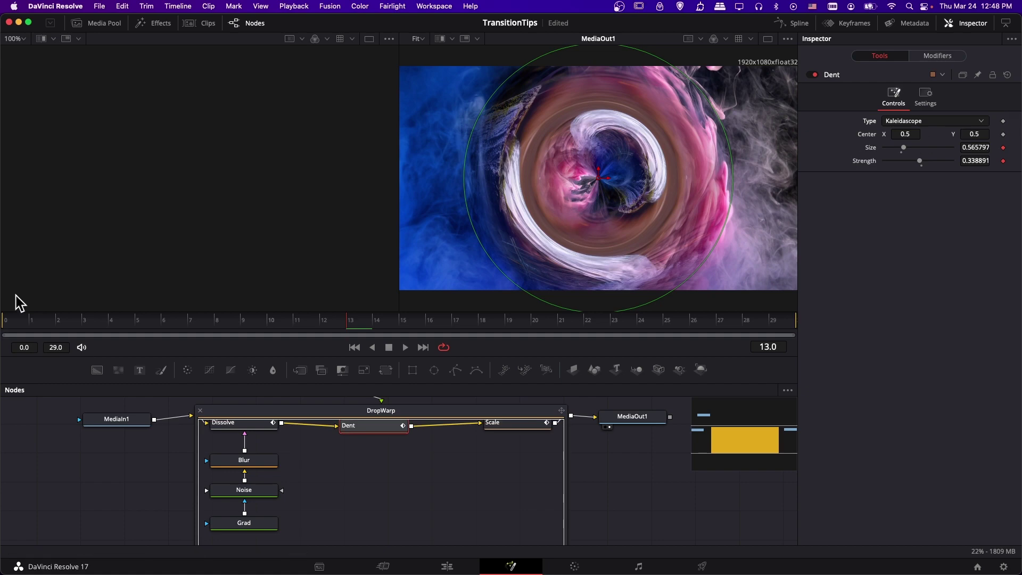
click(11, 323)
key(space)
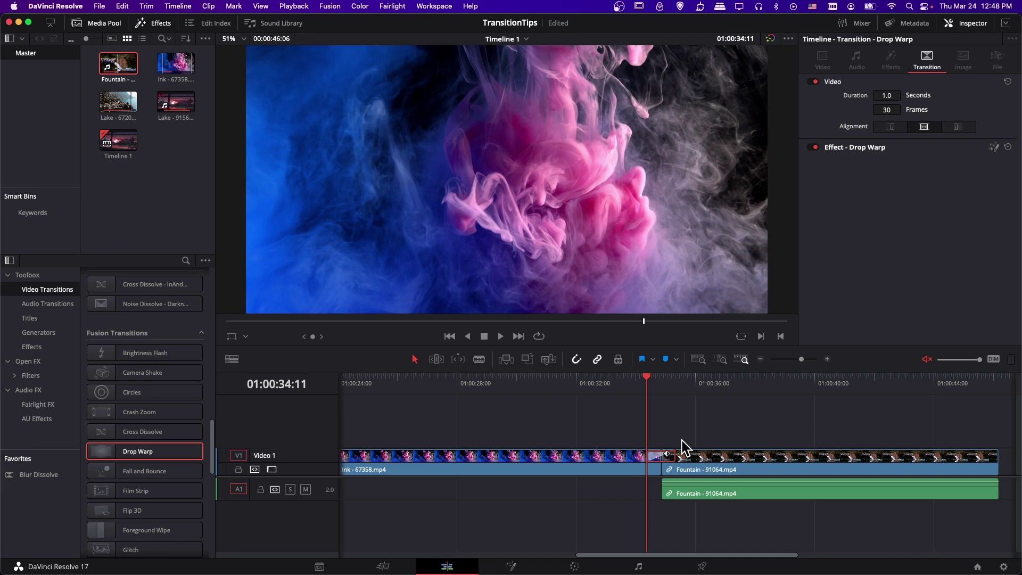
key(space)
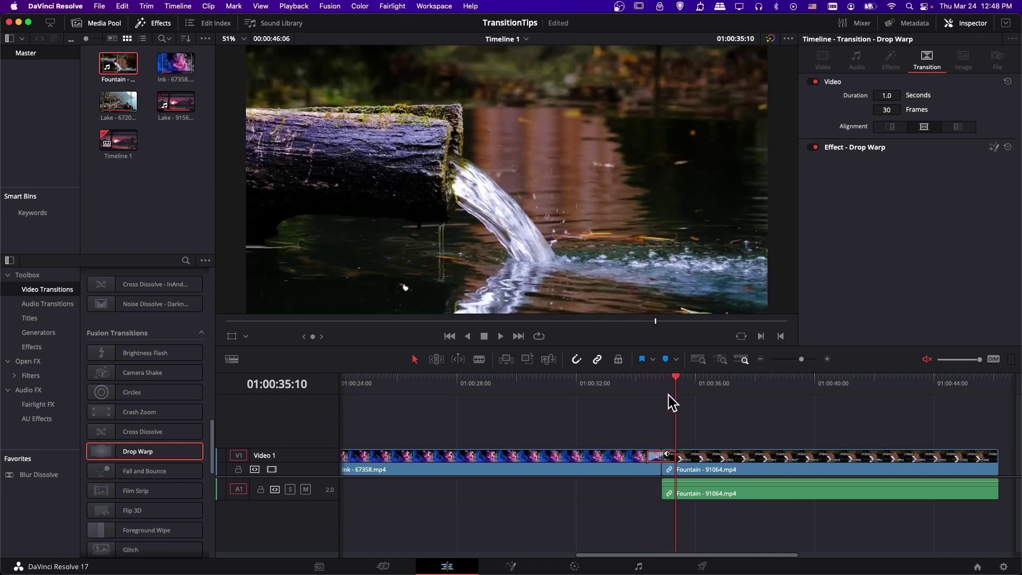
click(662, 381)
click(648, 386)
key(space)
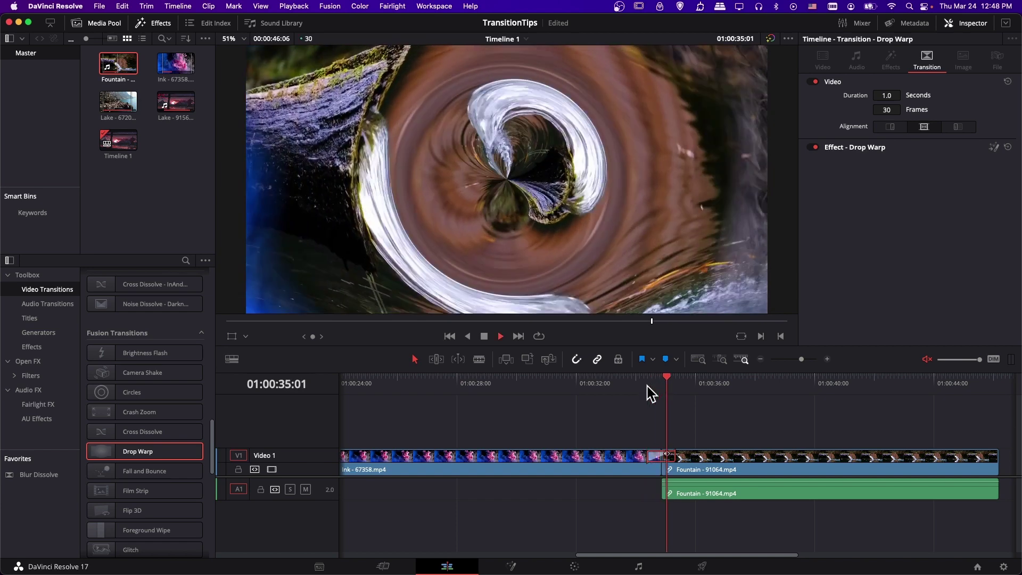
click(647, 385)
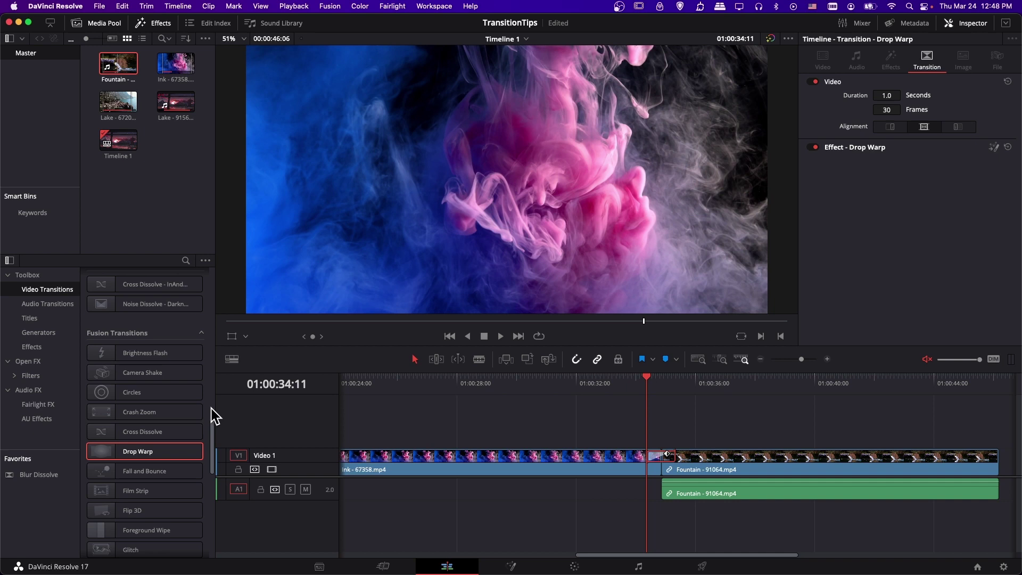
scroll(203, 400, up, 2)
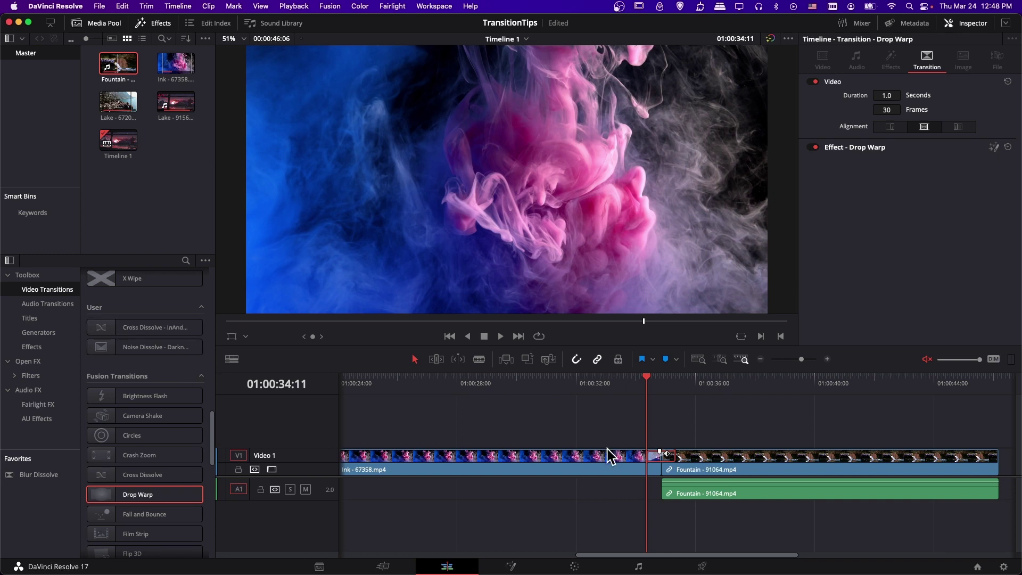
Step: Create a transition preset from the Drop Warp named 'Kalediscope Drop Warp'
right_click(653, 453)
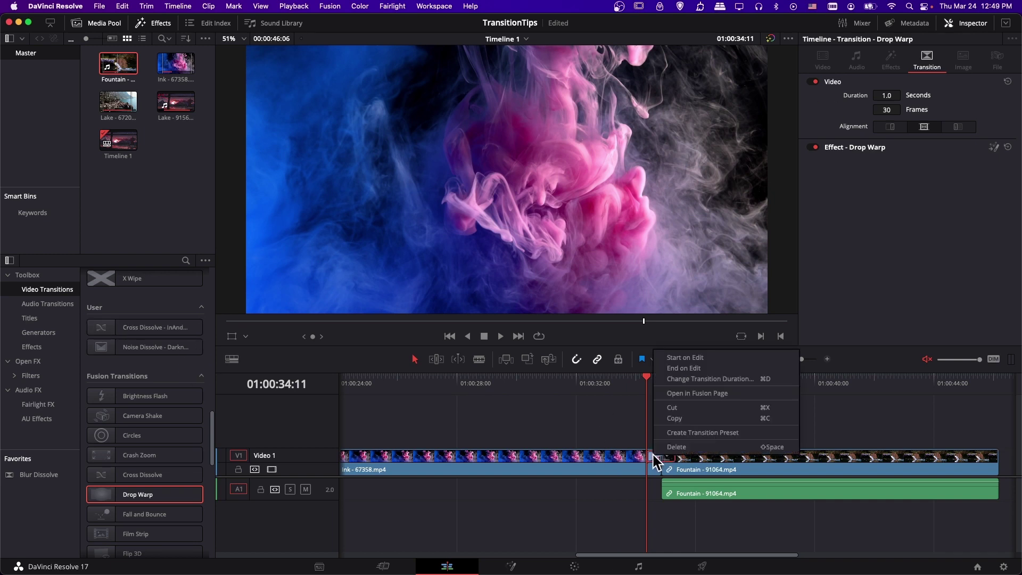
click(708, 435)
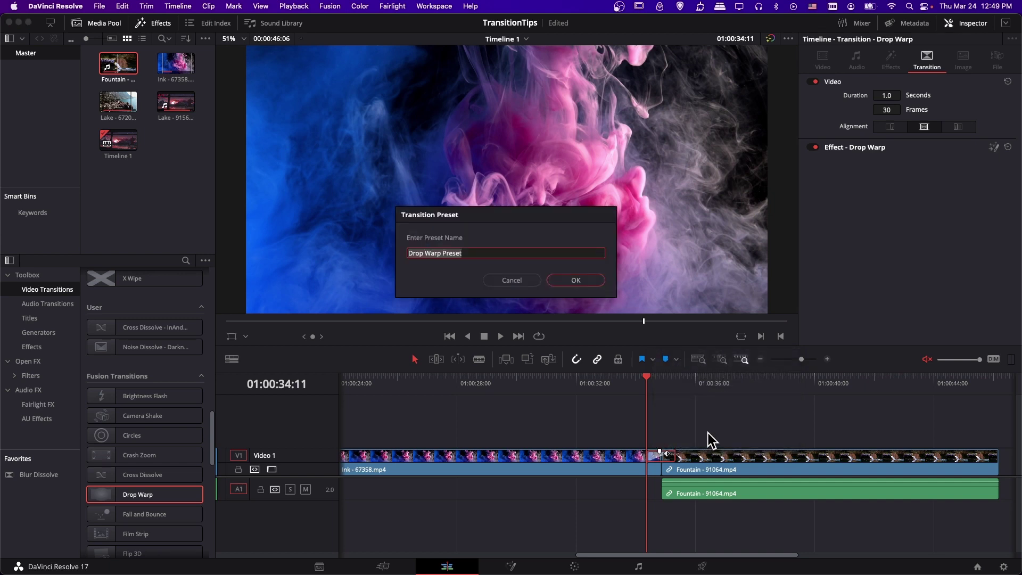
text(Kal)
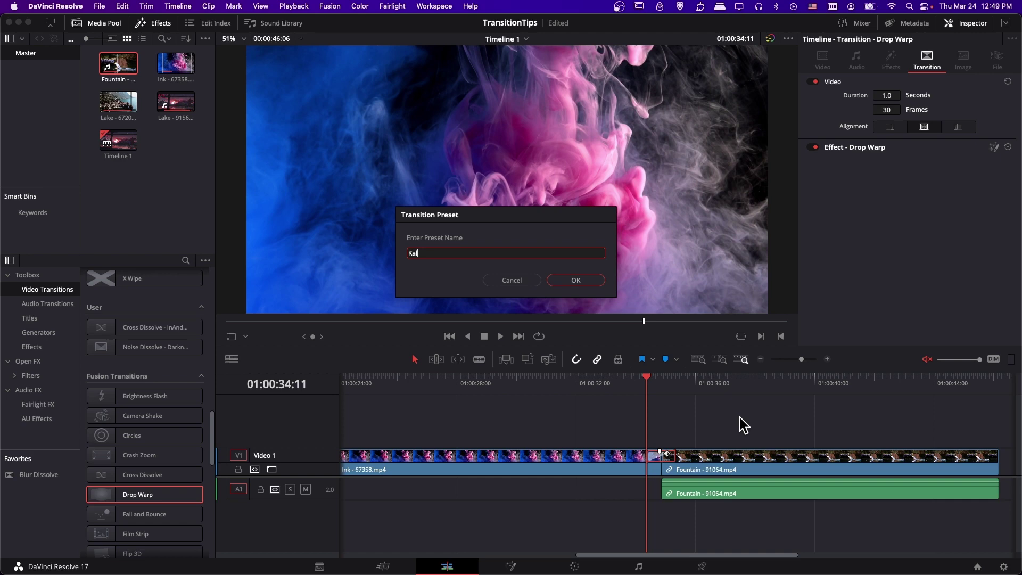
text(ediscope Drop Warp)
click(584, 282)
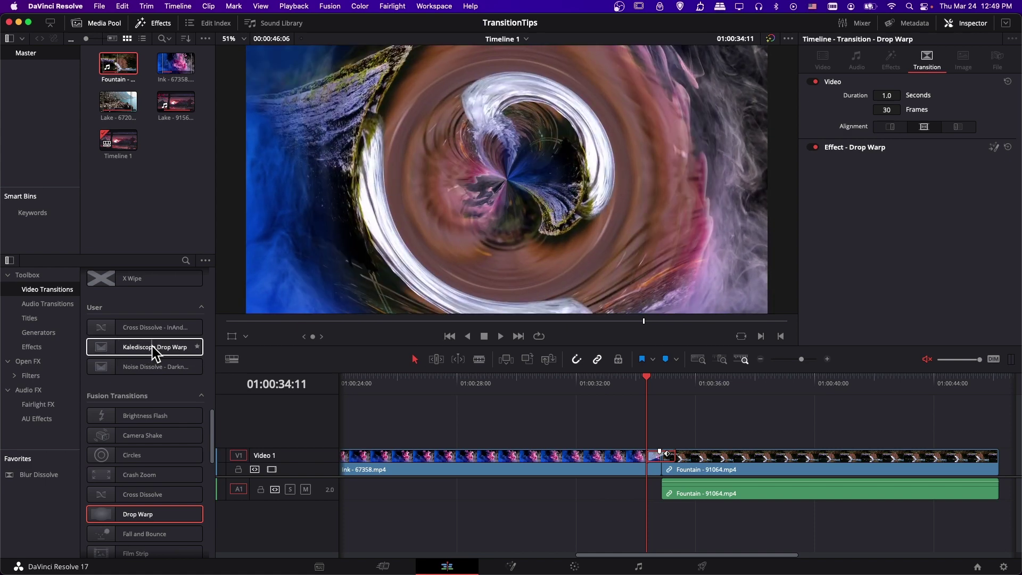
Step: Delete the Cross Dissolve and the audio transition at the Lake clips' cut
click(153, 346)
click(790, 359)
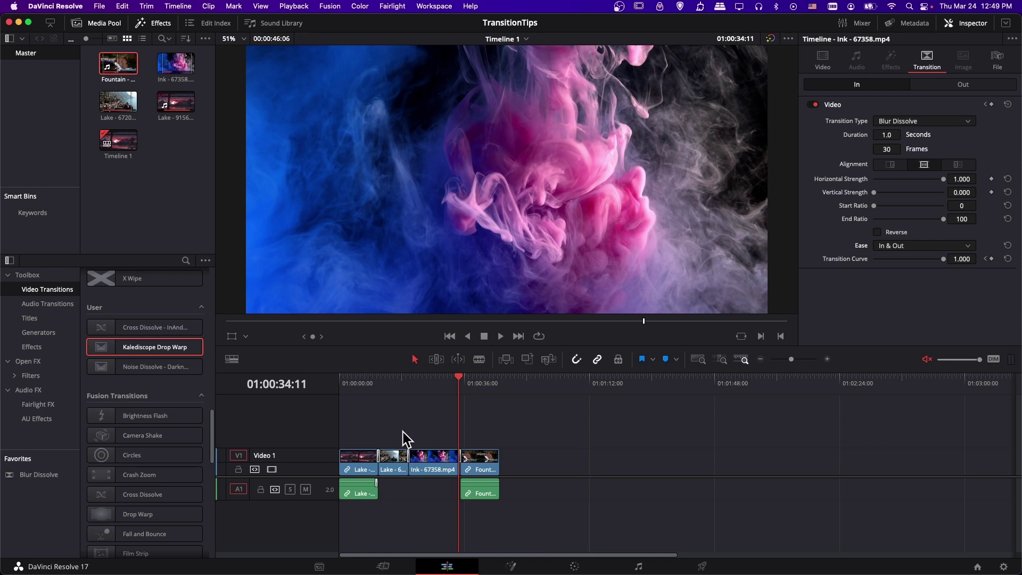
click(378, 441)
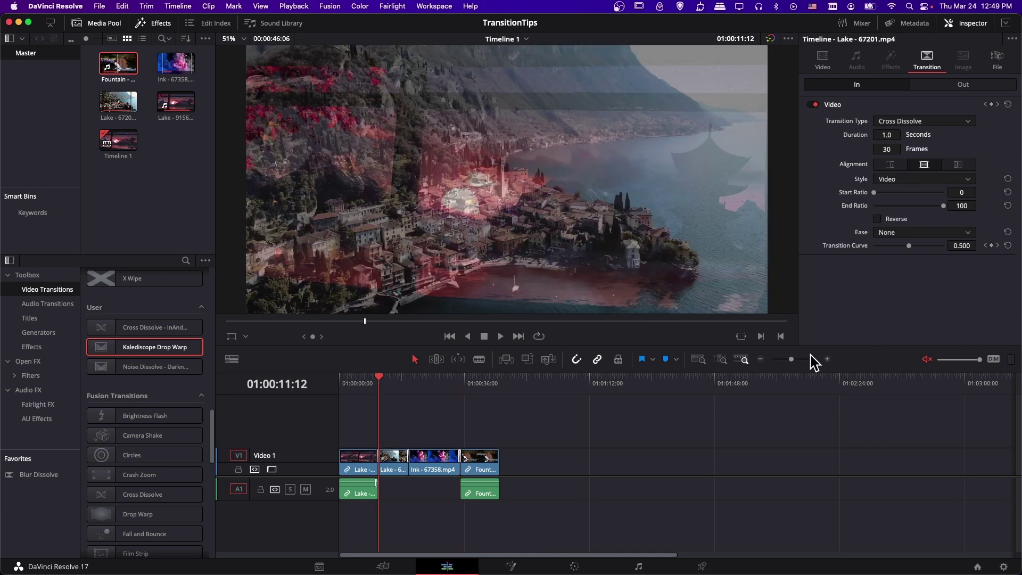
click(802, 359)
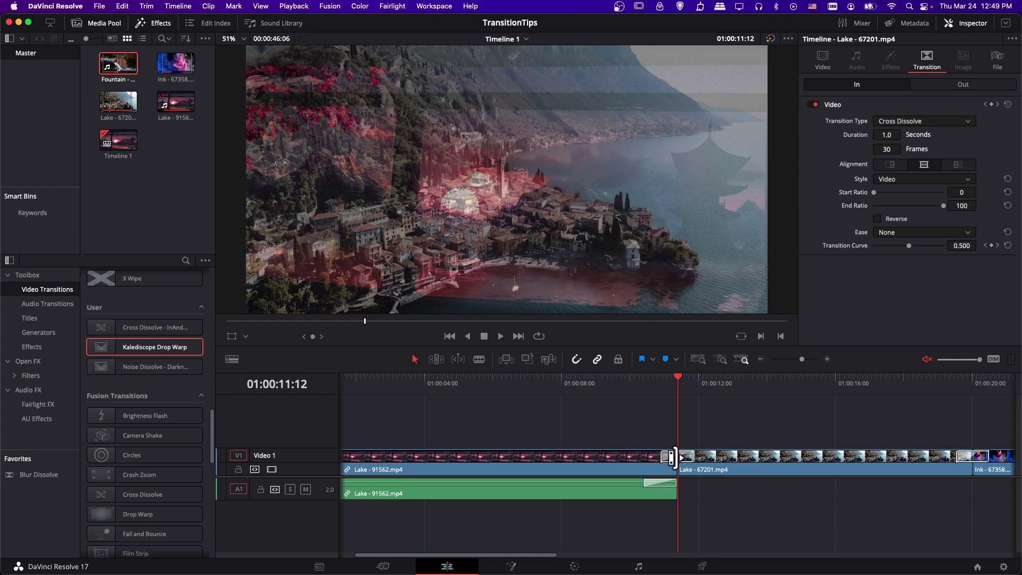
click(672, 457)
key(Delete)
click(666, 490)
key(Delete)
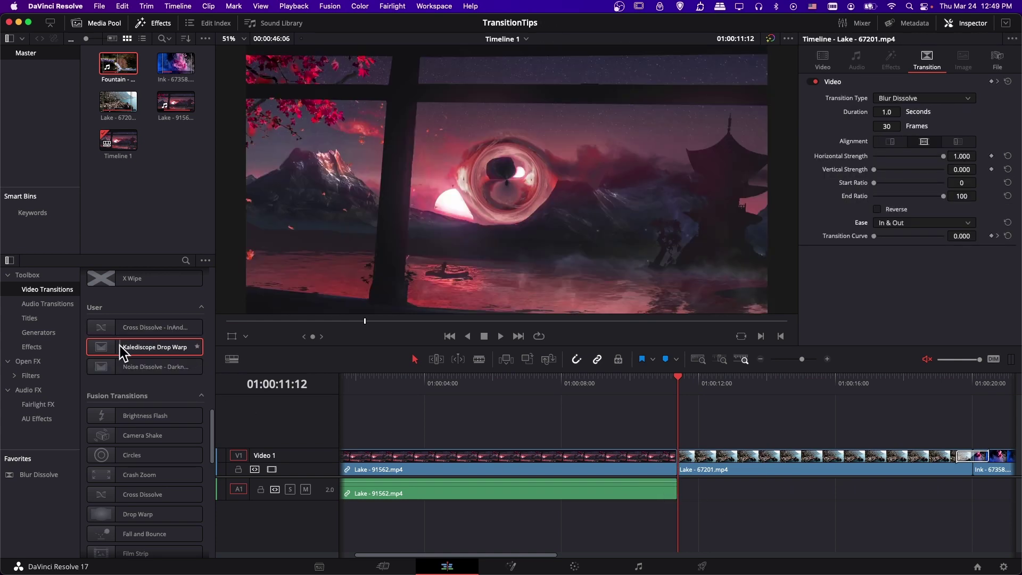
Step: Drop the Kalediscope Drop Warp preset onto the Lake cut and play through it
drag(121, 352, 677, 455)
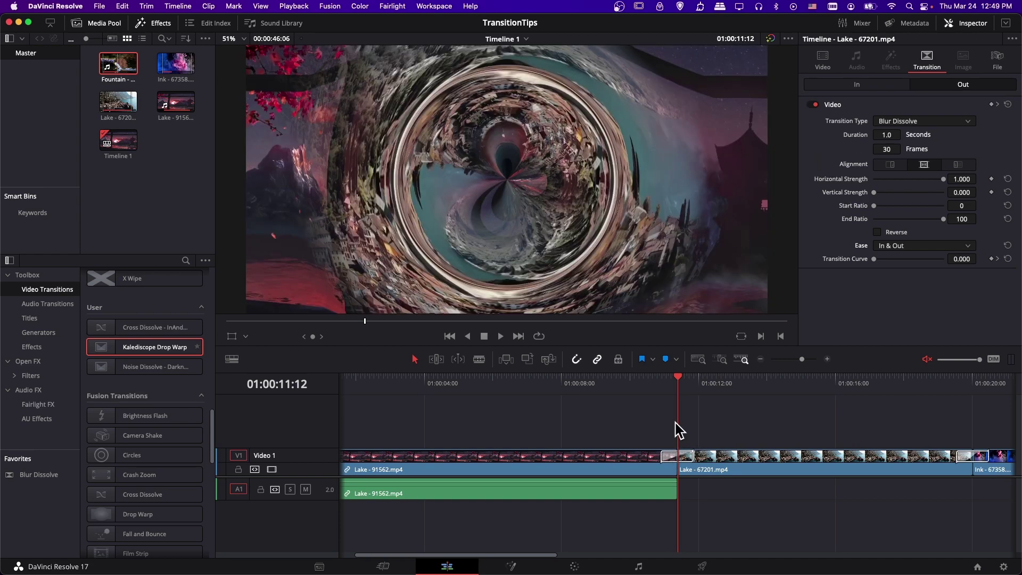
click(663, 385)
key(space)
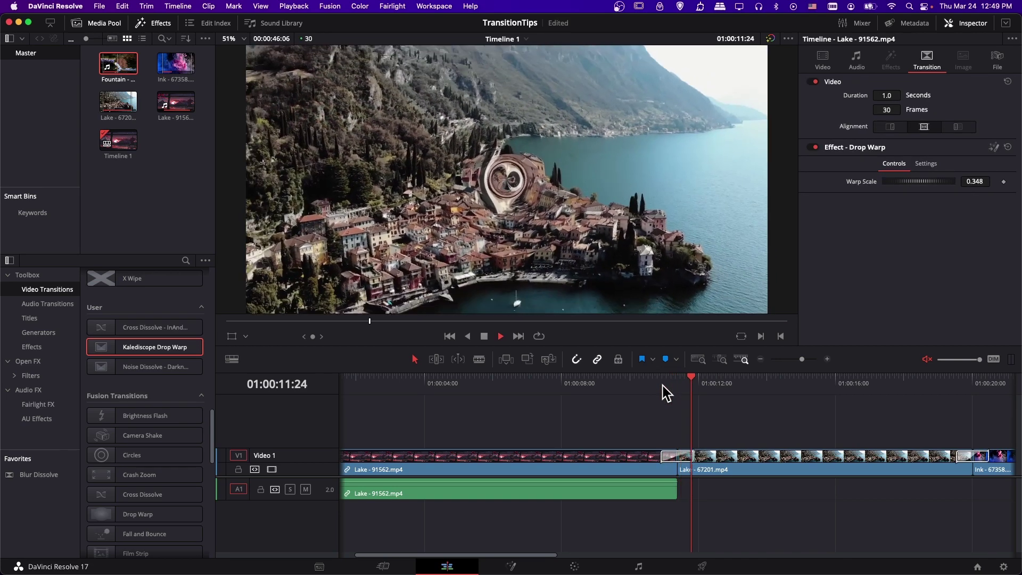
key(space)
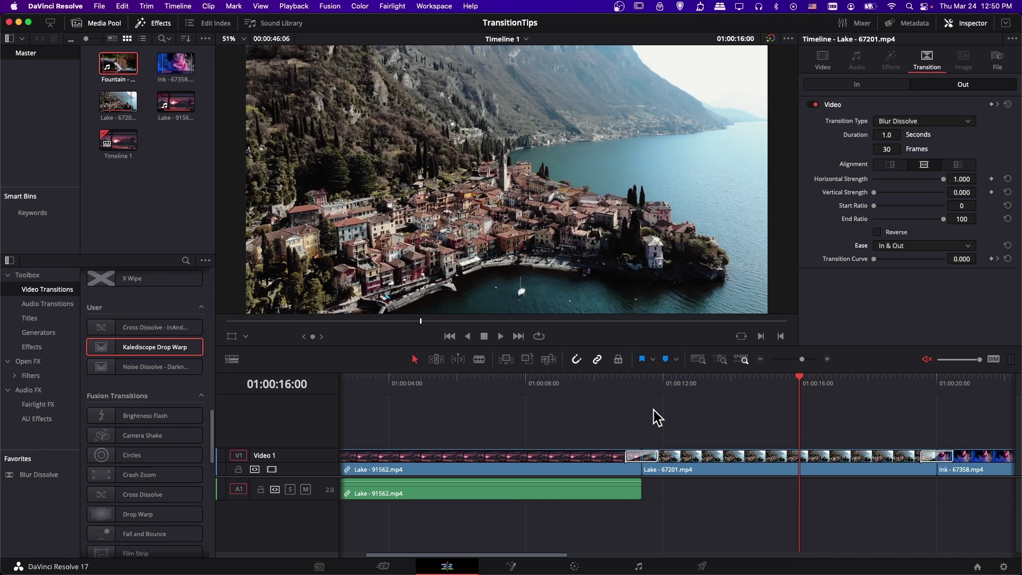
Step: Drag the Lake-cut Drop Warp's right edge out to 1.6 seconds (48 frames)
scroll(660, 422, right, 3)
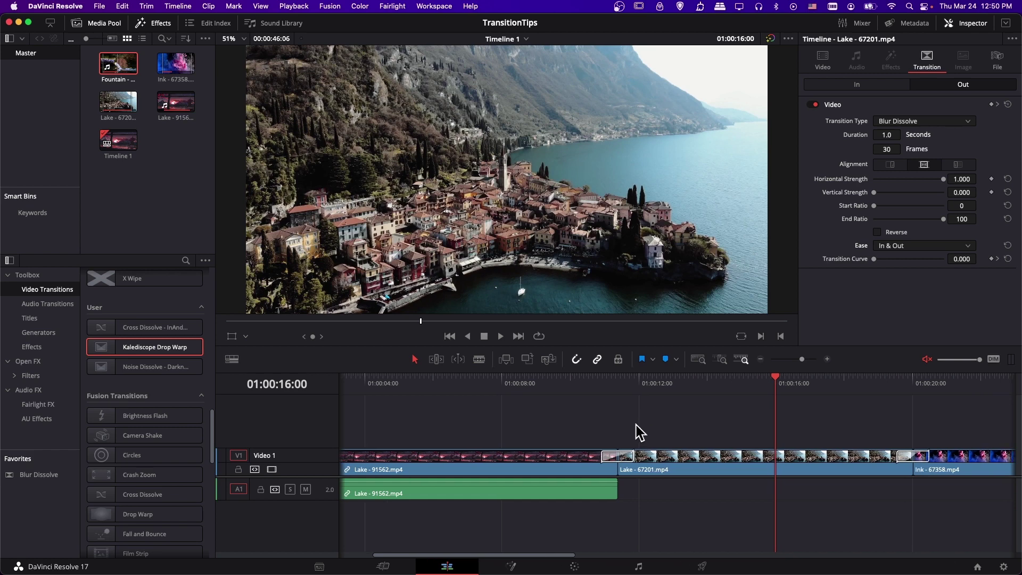
click(608, 453)
click(600, 402)
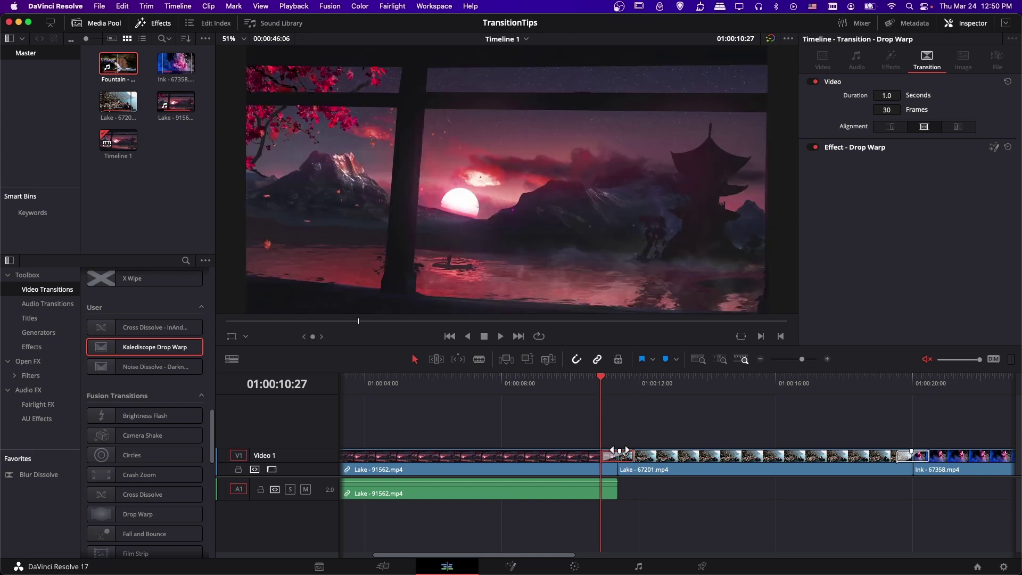
scroll(626, 453, right, 2)
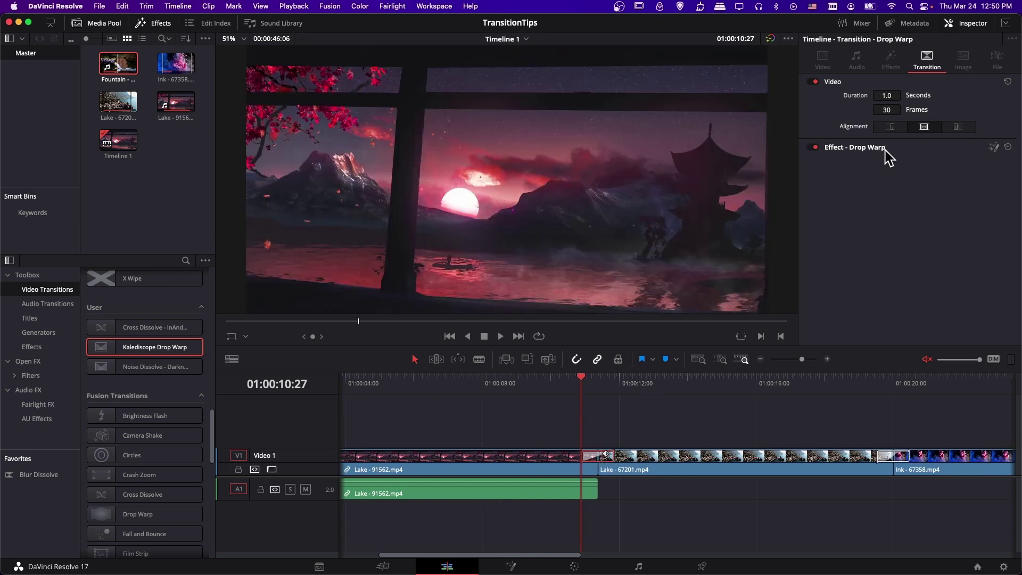
click(609, 455)
click(803, 357)
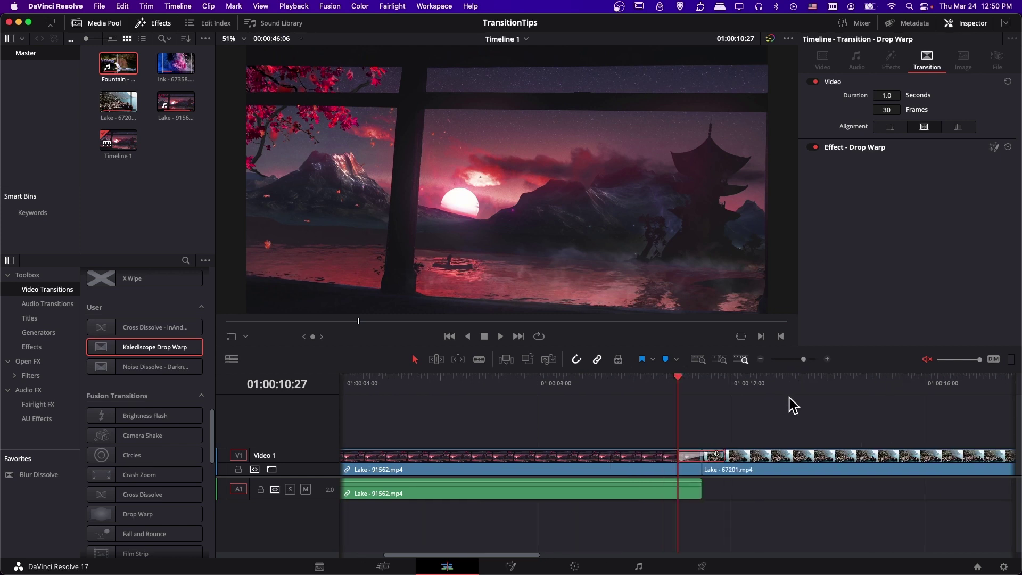
scroll(736, 404, right, 2)
scroll(784, 432, right, 1)
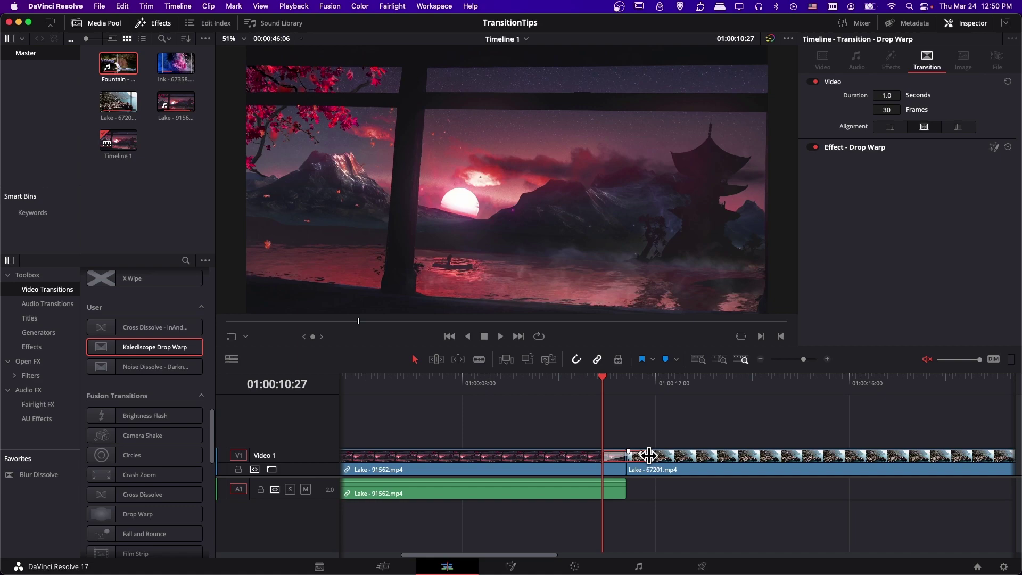
drag(648, 455, 670, 456)
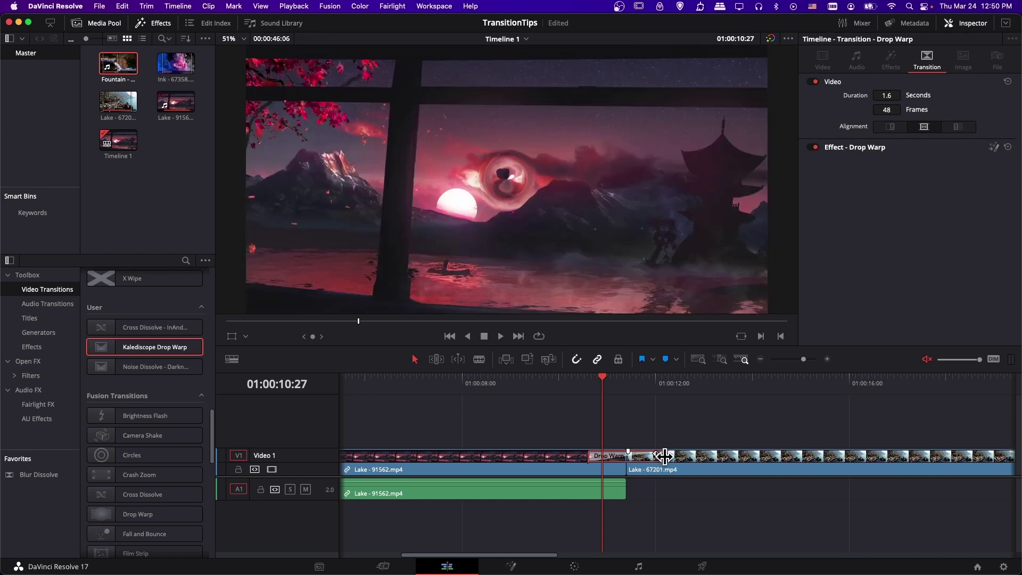
Step: With snapping off, trim the Lake edit point later so the Drop Warp runs 2.7 seconds (82 frames)
click(674, 472)
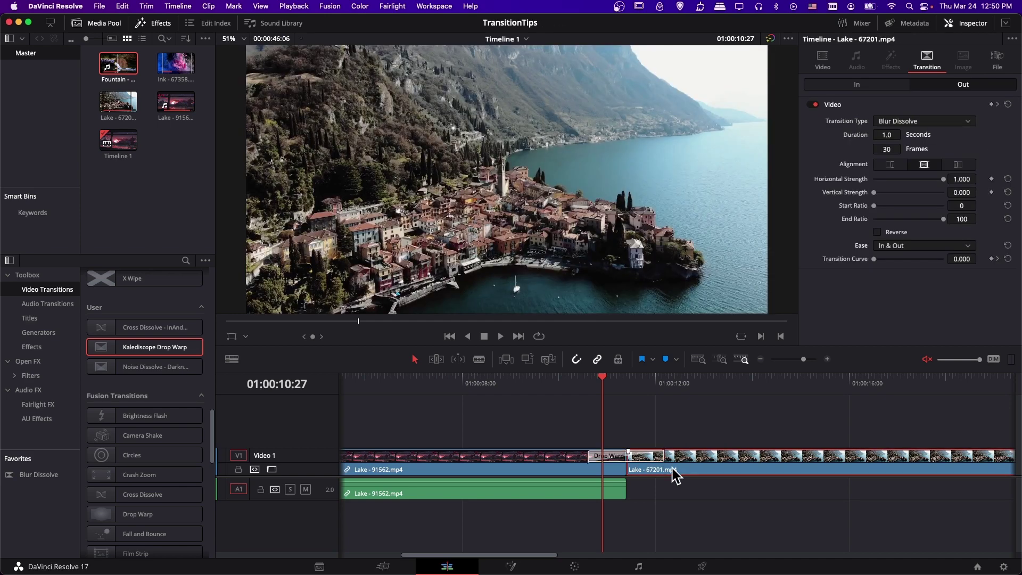
key(t)
click(633, 469)
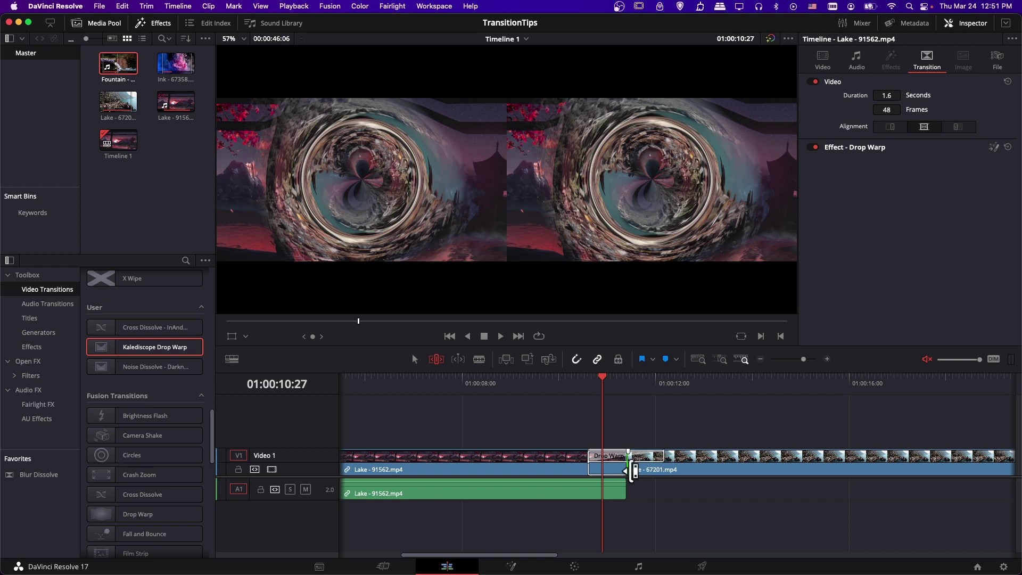
click(577, 359)
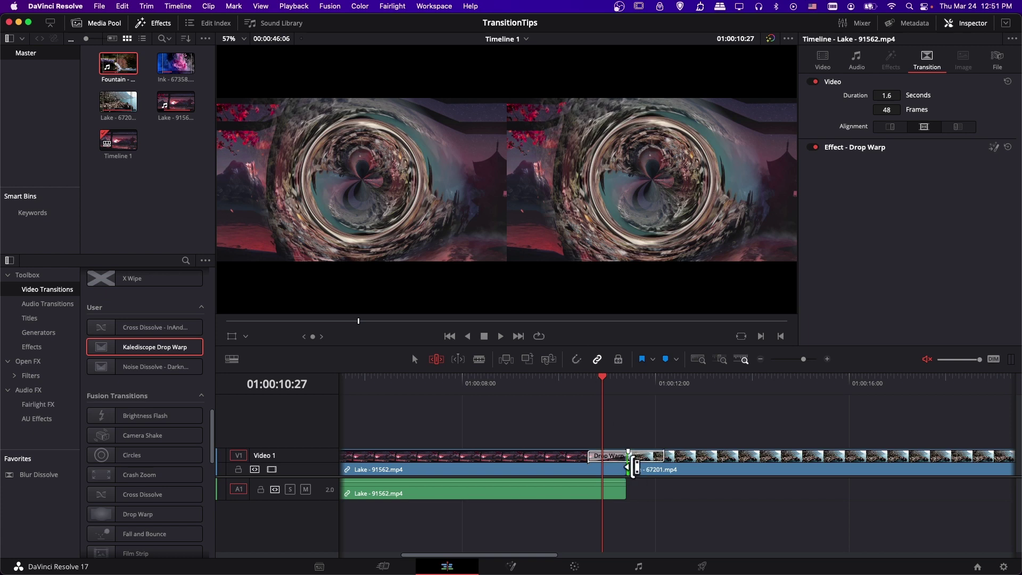
drag(577, 468, 700, 458)
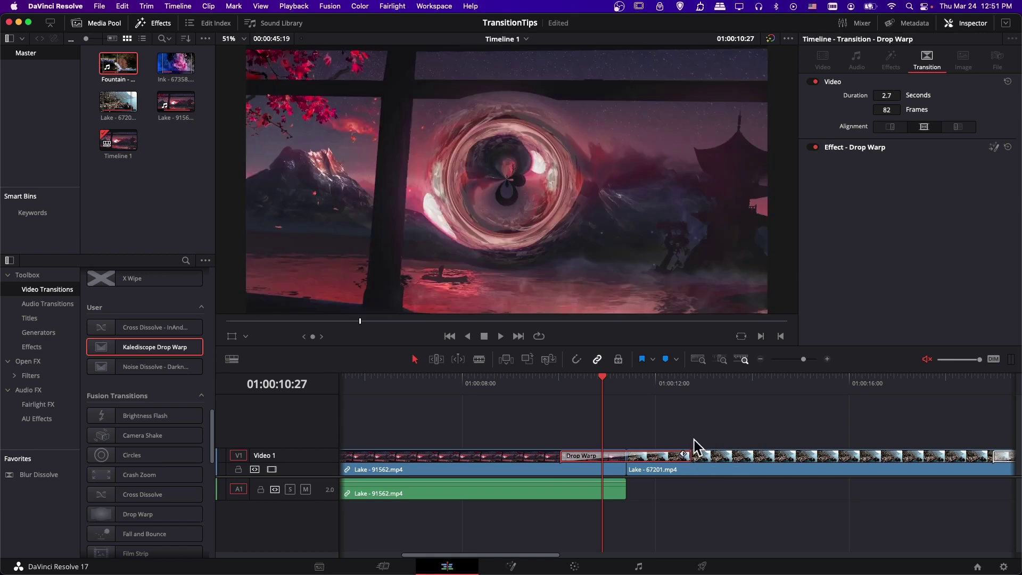
Step: Roll the Lake cut later in Trim mode, then trial-shorten the Drop Warp from its start
click(624, 464)
key(t)
drag(616, 466, 660, 472)
scroll(703, 484, right, 3)
click(631, 458)
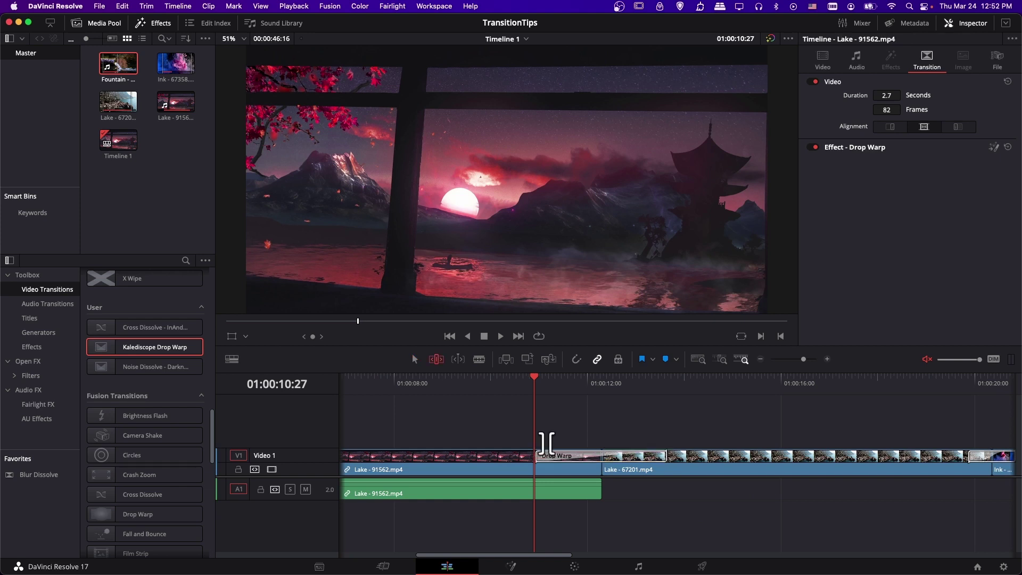
mouse_move(535, 454)
mouse_down()
mouse_move(573, 454)
mouse_move(523, 456)
mouse_move(534, 454)
mouse_up()
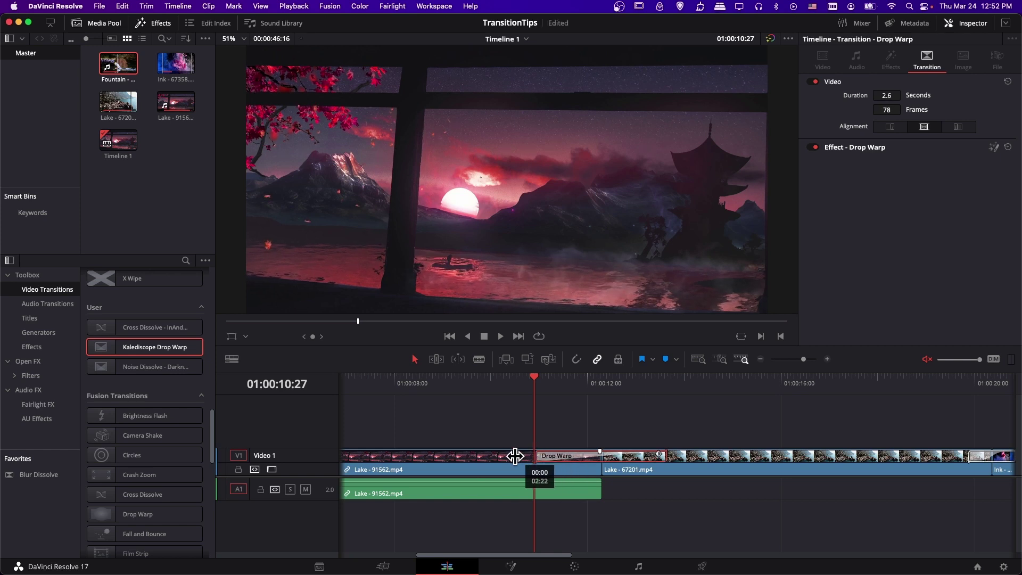
Step: Trim the Lake cut so the Drop Warp runs 2.0 seconds (60 frames)
click(631, 436)
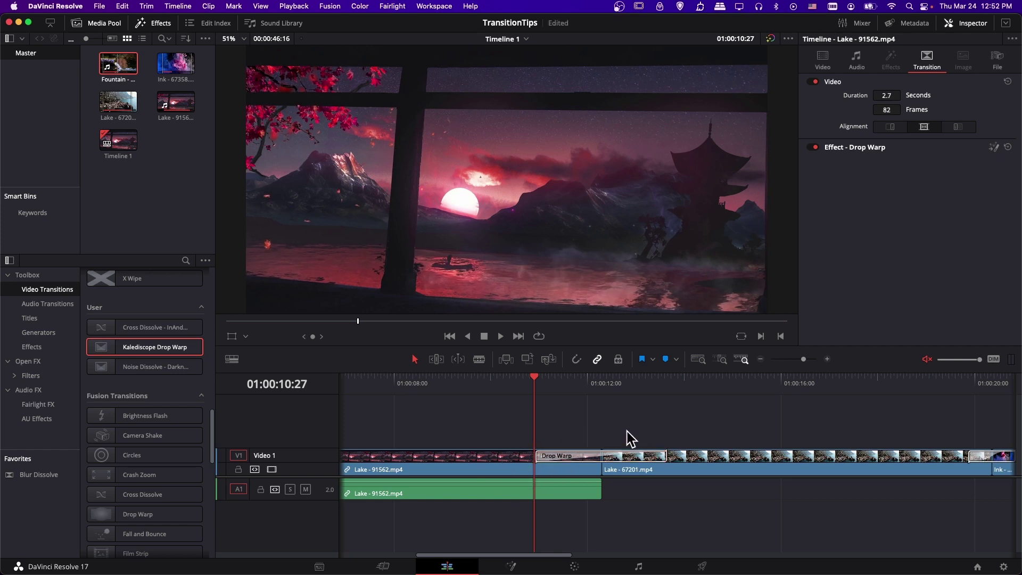
click(636, 451)
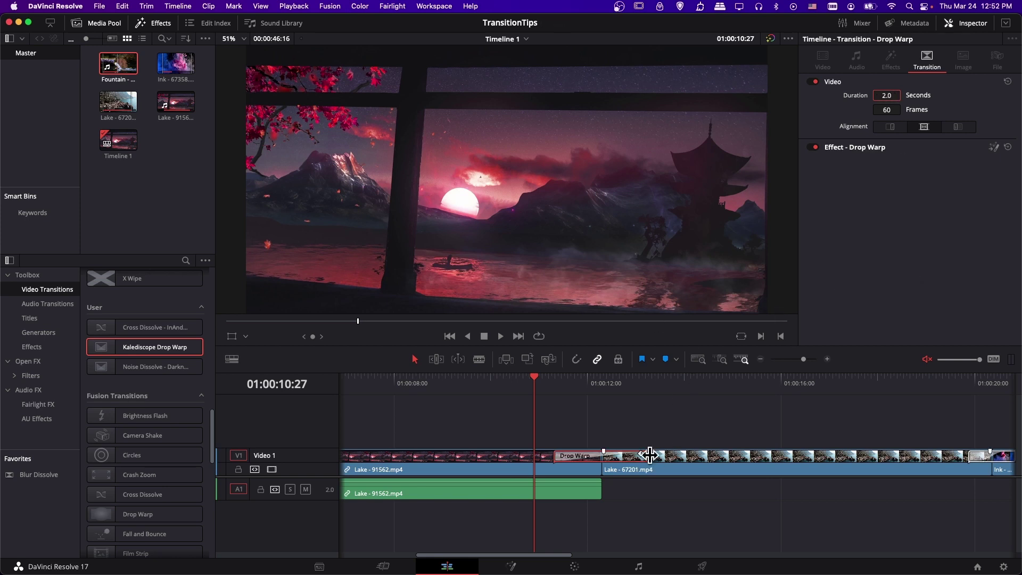
scroll(642, 437, right, 1)
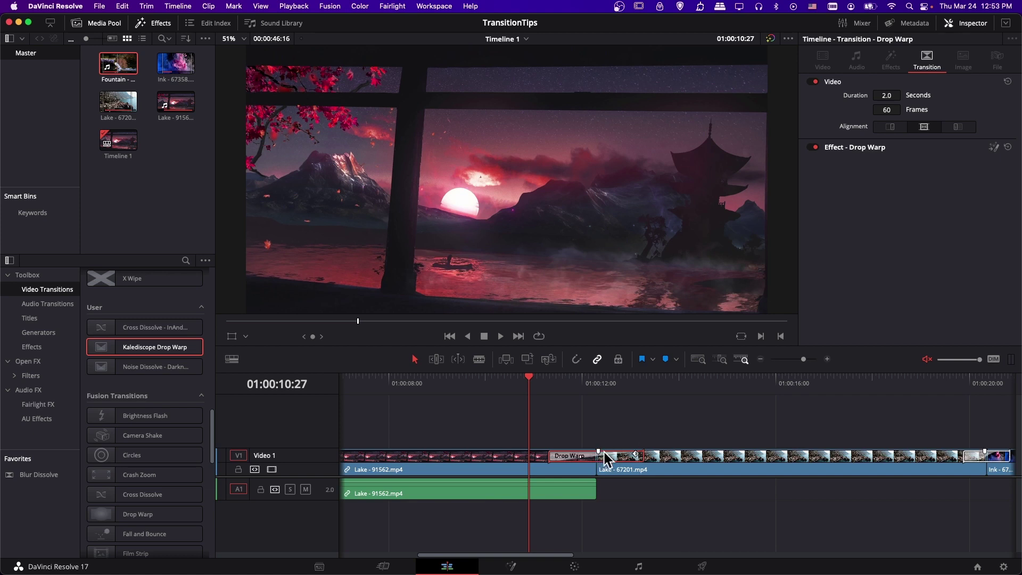
scroll(666, 456, right, 5)
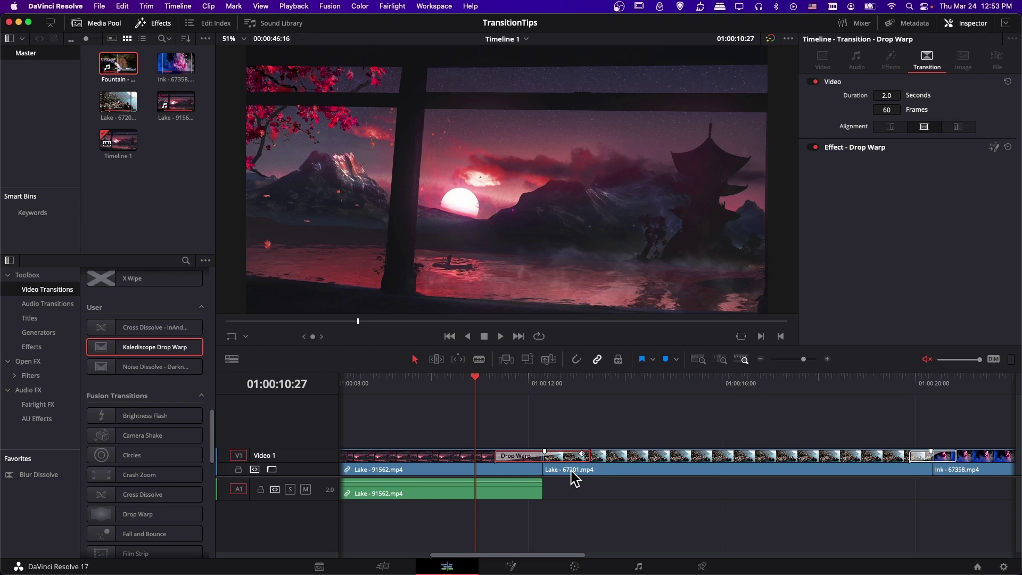
key(t)
click(544, 469)
scroll(548, 468, right, 4)
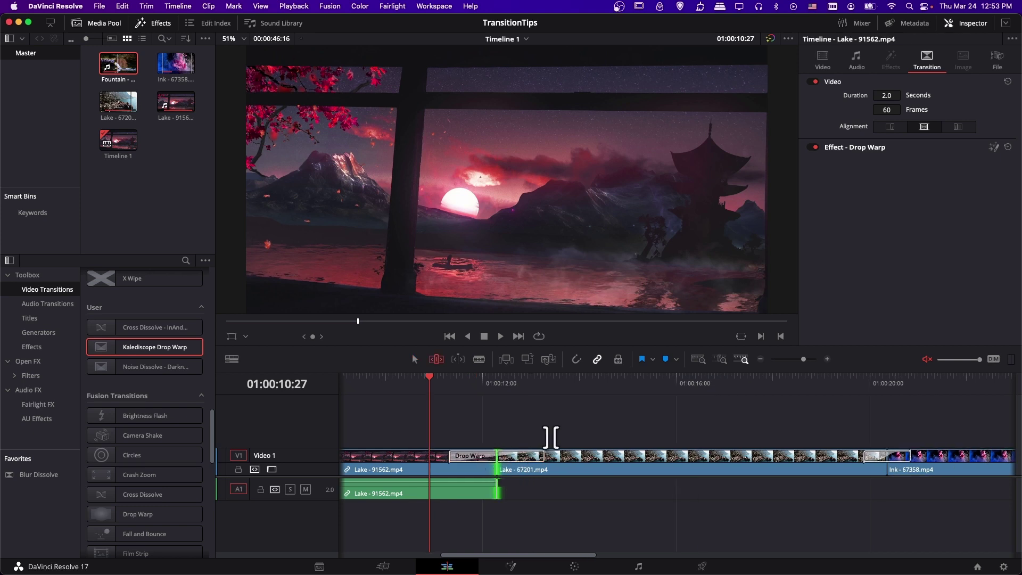
scroll(551, 436, right, 3)
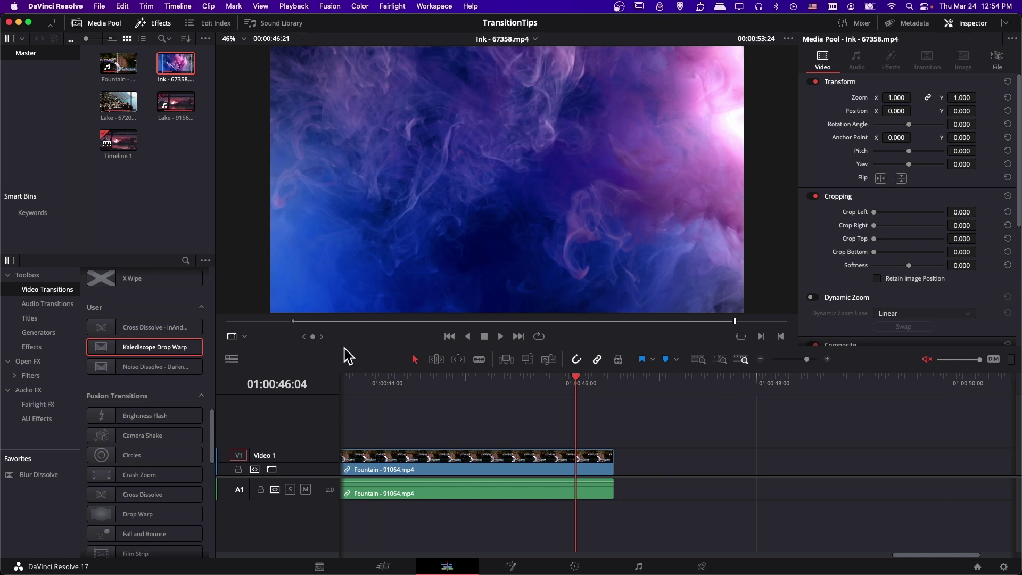
Step: Clear Ink's In/Out with Alt+X, append it after Fountain on V1, and extend Fountain's end
key(alt+x)
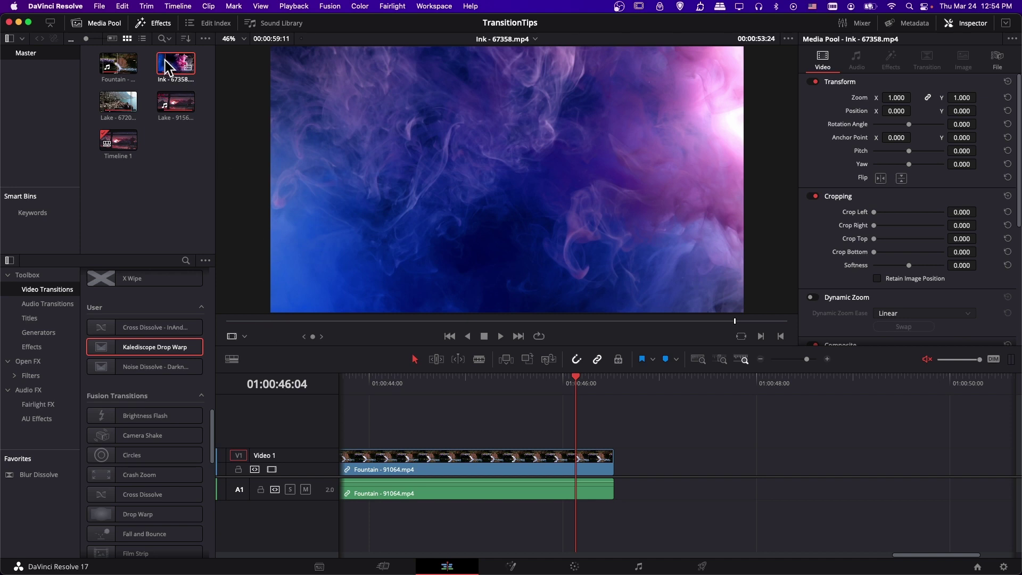
mouse_move(165, 59)
mouse_down()
mouse_move(254, 102)
mouse_move(647, 474)
mouse_move(621, 471)
mouse_up()
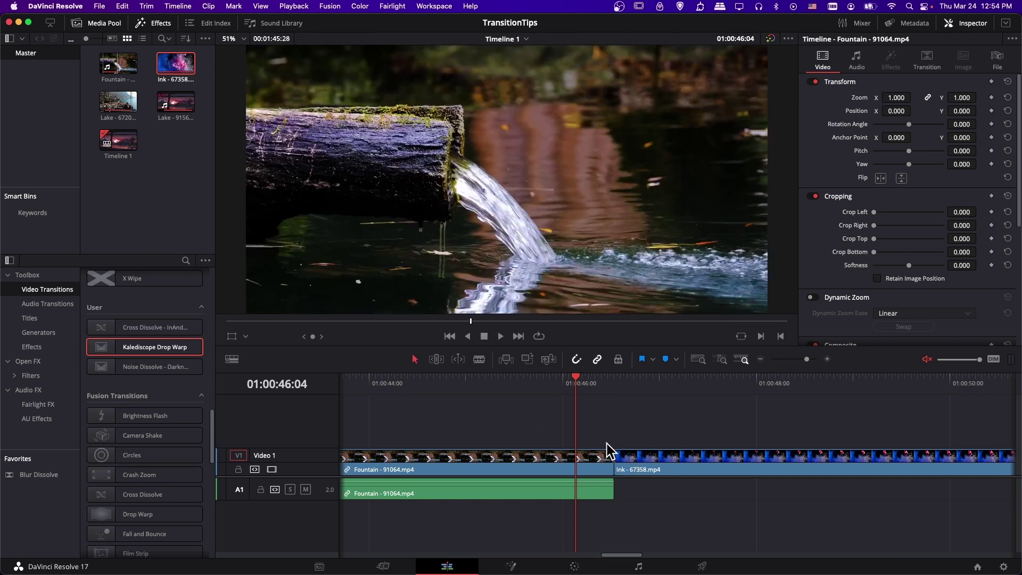
mouse_move(612, 463)
mouse_down()
mouse_move(628, 485)
mouse_move(621, 471)
mouse_move(631, 475)
mouse_up()
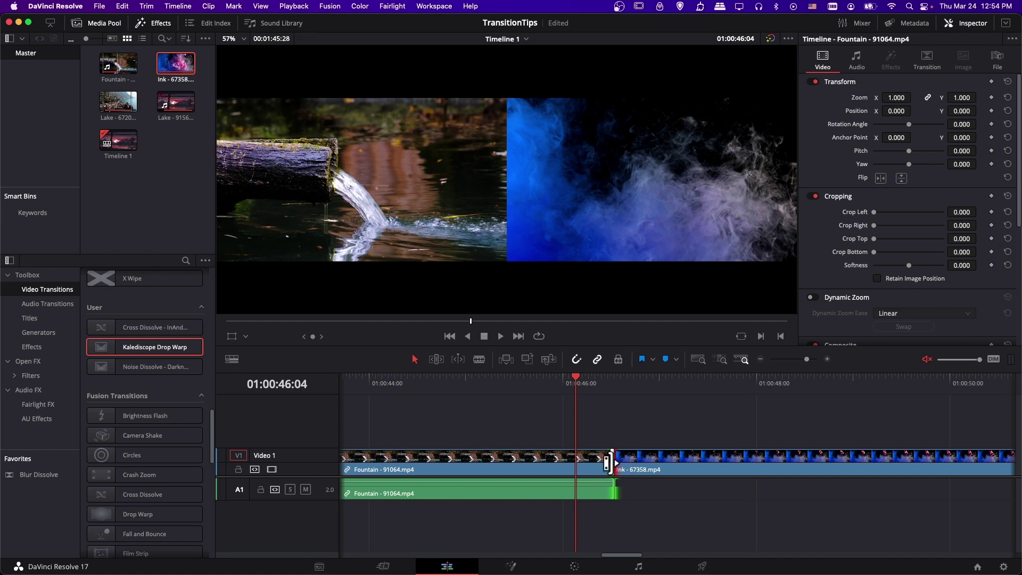
mouse_move(607, 462)
mouse_down()
mouse_move(968, 461)
mouse_move(937, 427)
mouse_up()
scroll(525, 410, right, 5)
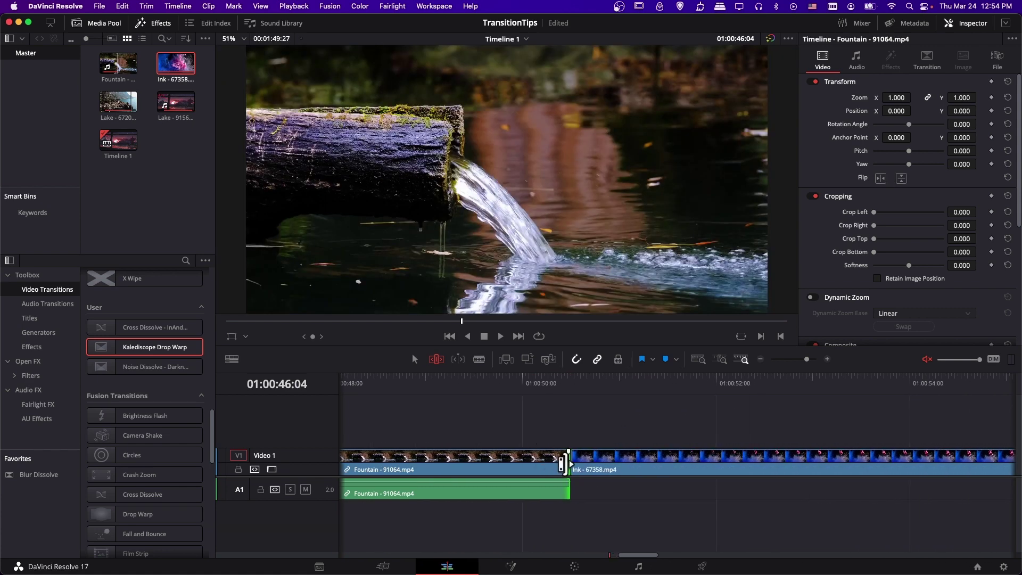
mouse_move(563, 463)
mouse_down()
mouse_move(816, 459)
mouse_move(962, 434)
mouse_up()
click(790, 360)
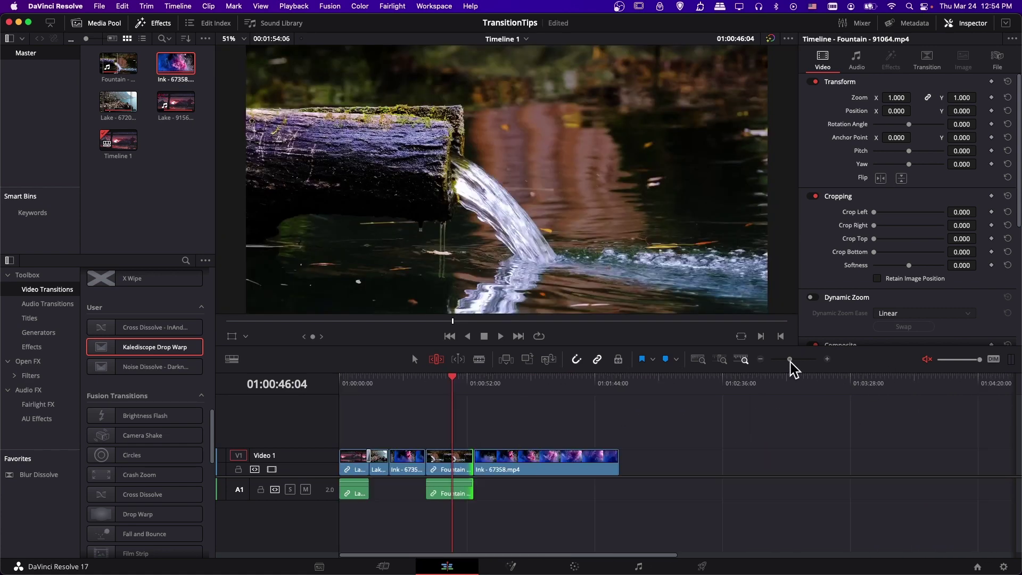
mouse_move(528, 462)
mouse_down()
mouse_move(616, 468)
mouse_move(538, 466)
mouse_move(570, 466)
mouse_up()
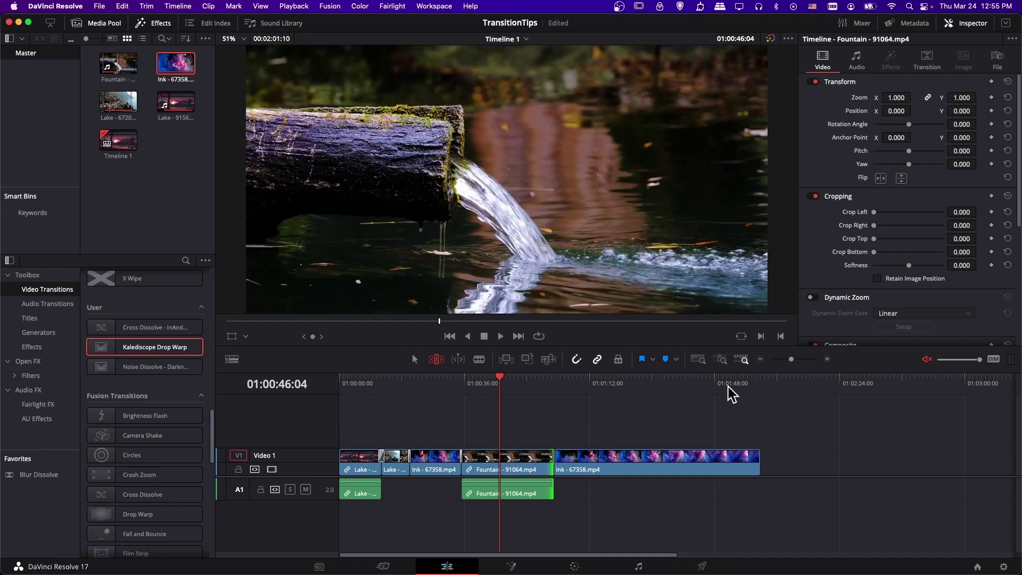
drag(791, 359, 801, 359)
scroll(769, 449, right, 5)
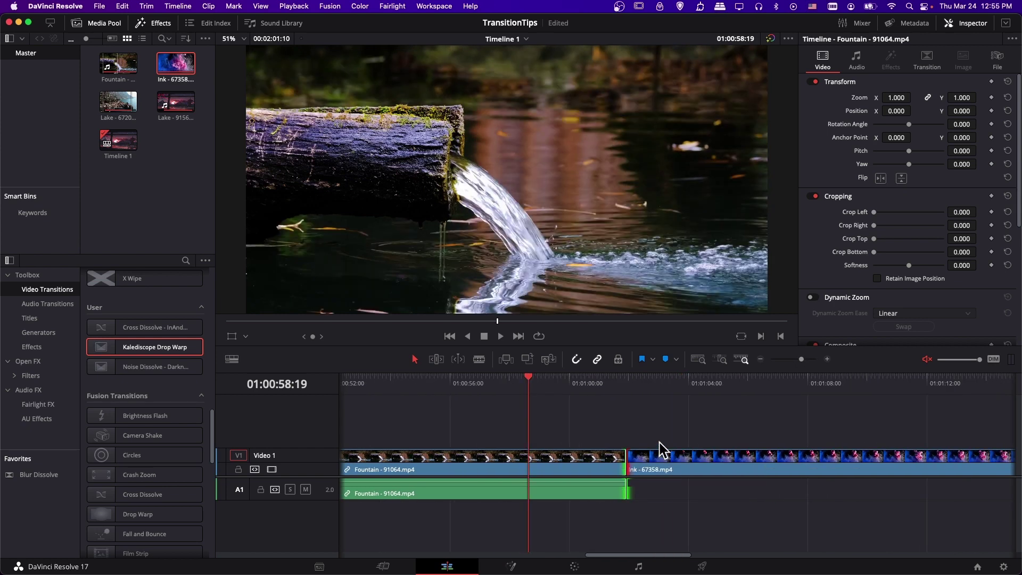
scroll(639, 414, right, 2)
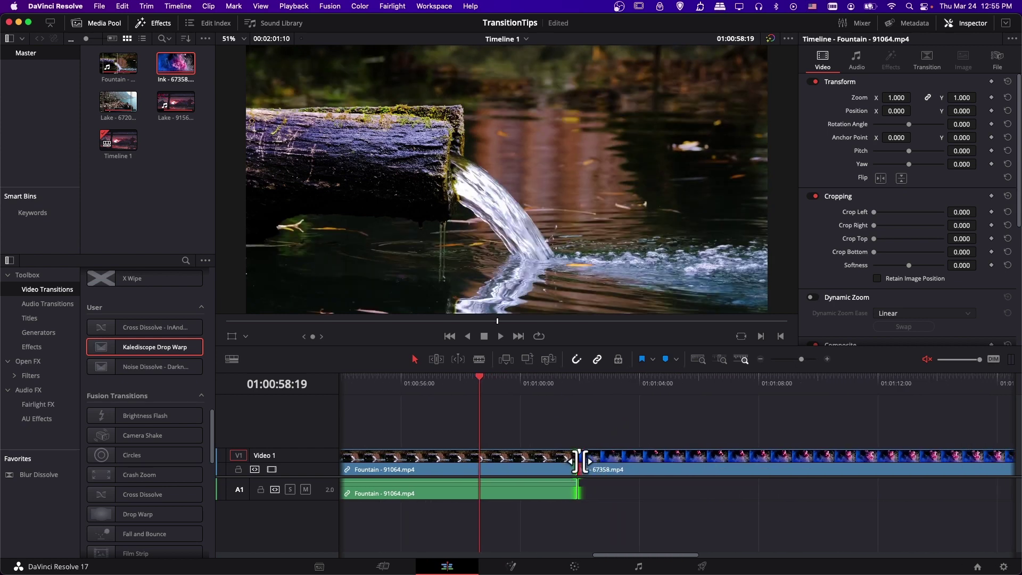
mouse_move(212, 438)
mouse_down()
mouse_move(201, 304)
mouse_move(228, 337)
mouse_move(584, 480)
mouse_move(580, 445)
mouse_move(580, 469)
mouse_move(578, 456)
mouse_up()
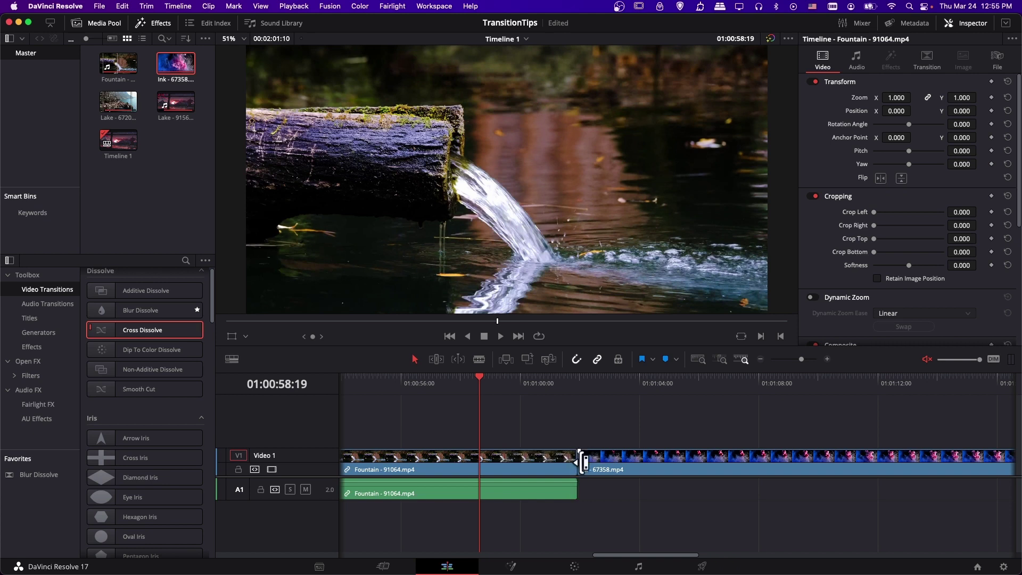
right_click(581, 462)
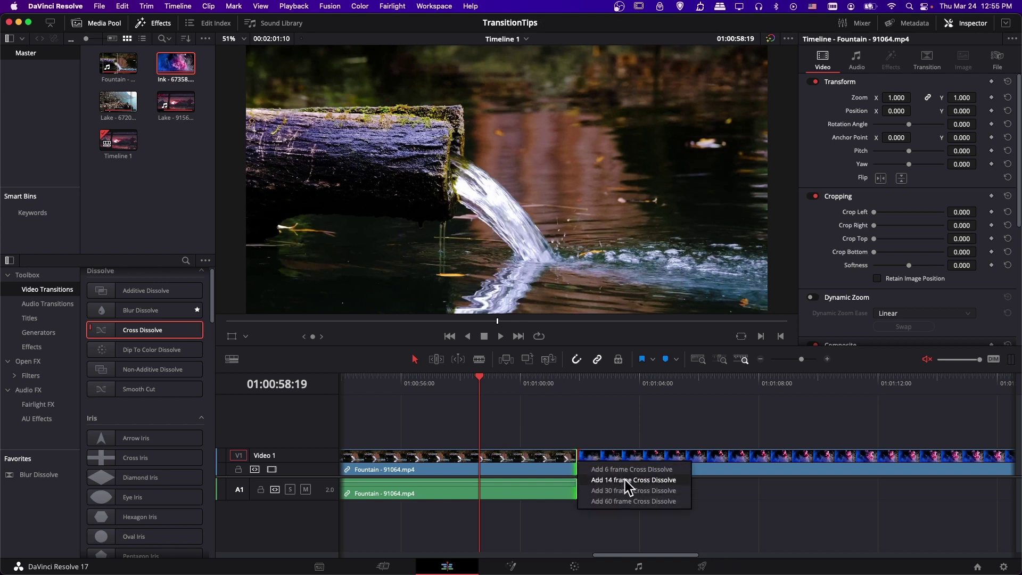
click(625, 480)
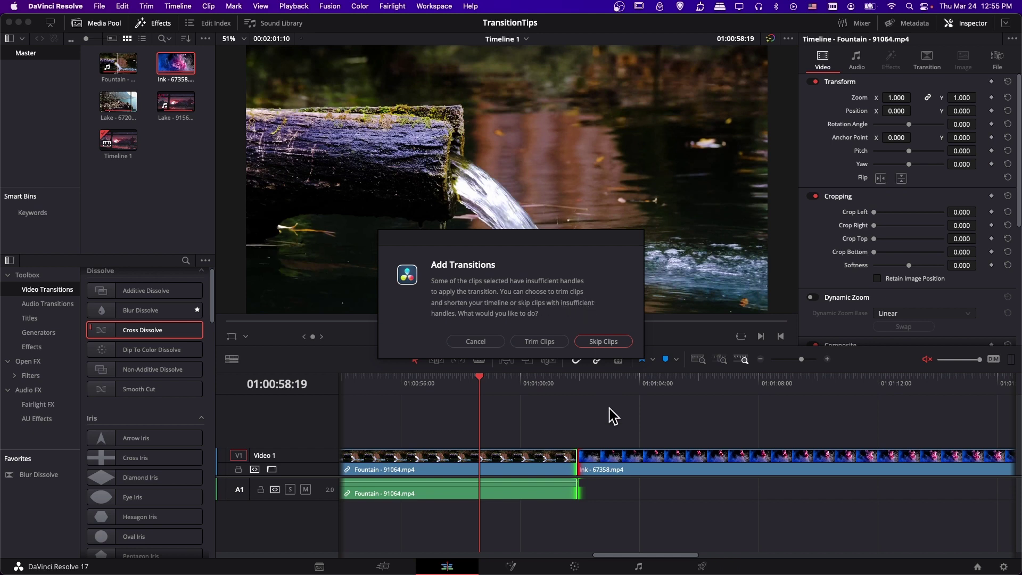
Step: Trim the Fountain/Ink cut for handles and slide Ink left to close the gap
click(471, 342)
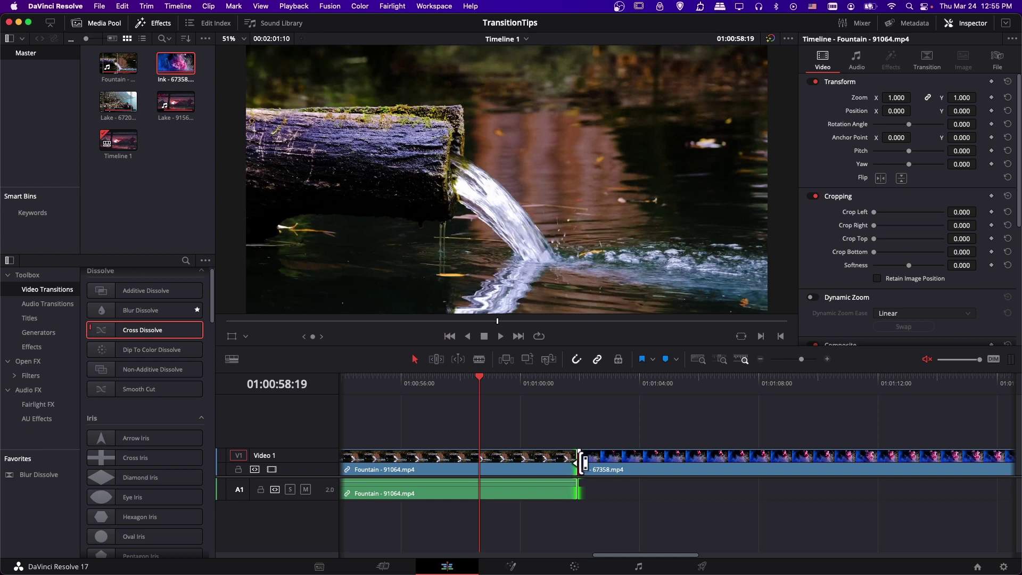
mouse_move(583, 462)
mouse_down()
mouse_move(616, 462)
mouse_move(536, 465)
mouse_up()
mouse_move(639, 466)
mouse_down()
mouse_move(645, 473)
mouse_move(582, 471)
mouse_up()
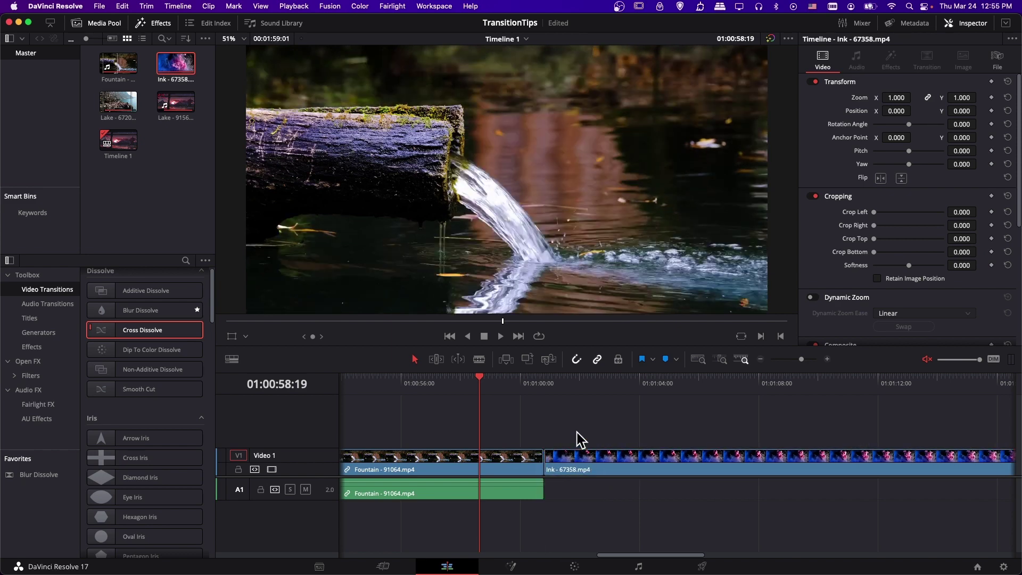
Step: Drop a 30-frame Cross Dissolve onto the Fountain/Ink cut and select it
click(544, 461)
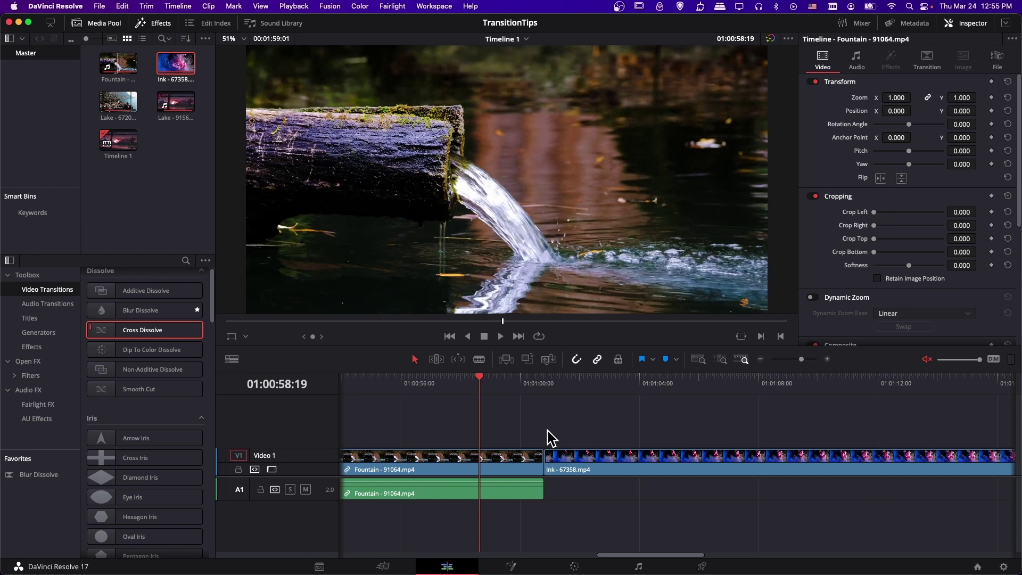
mouse_move(154, 330)
mouse_down()
mouse_move(479, 468)
mouse_move(553, 476)
mouse_up()
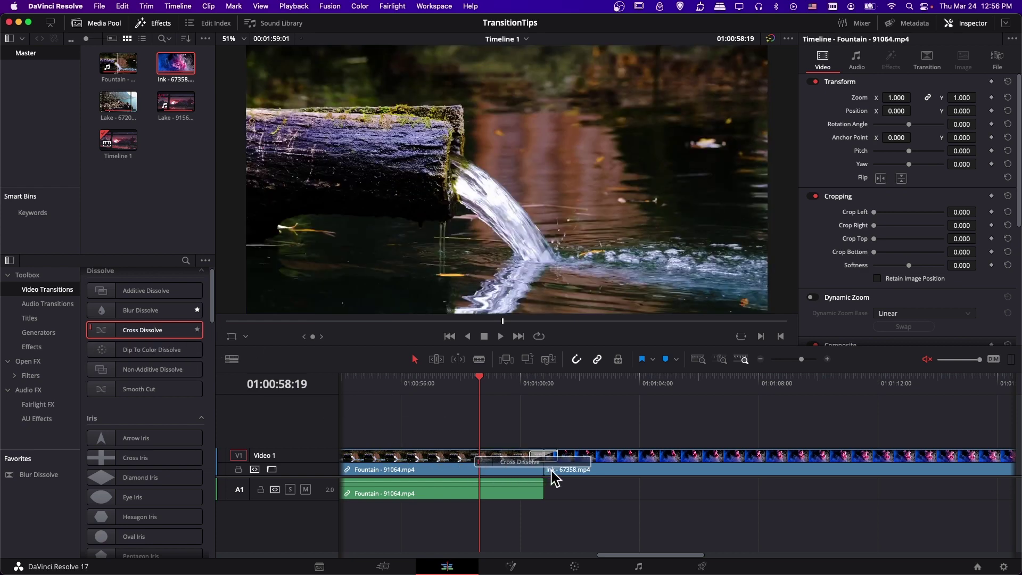
click(534, 459)
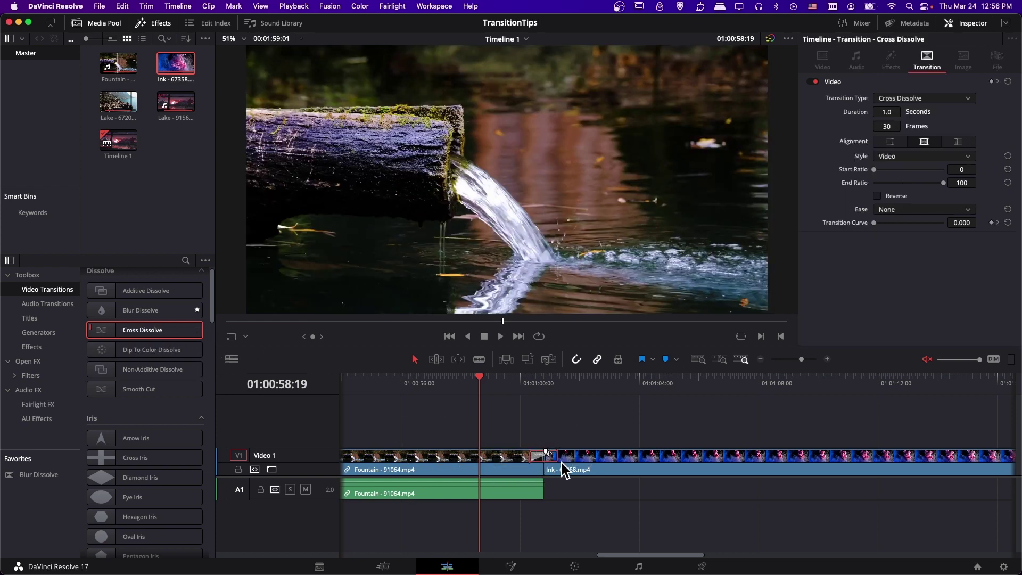
click(561, 436)
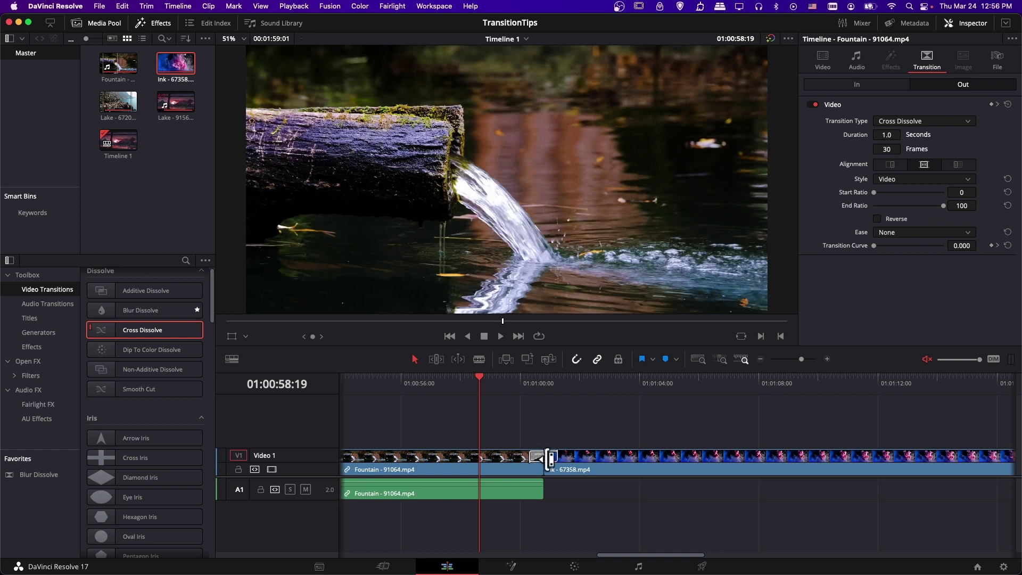
click(552, 457)
click(558, 452)
click(548, 459)
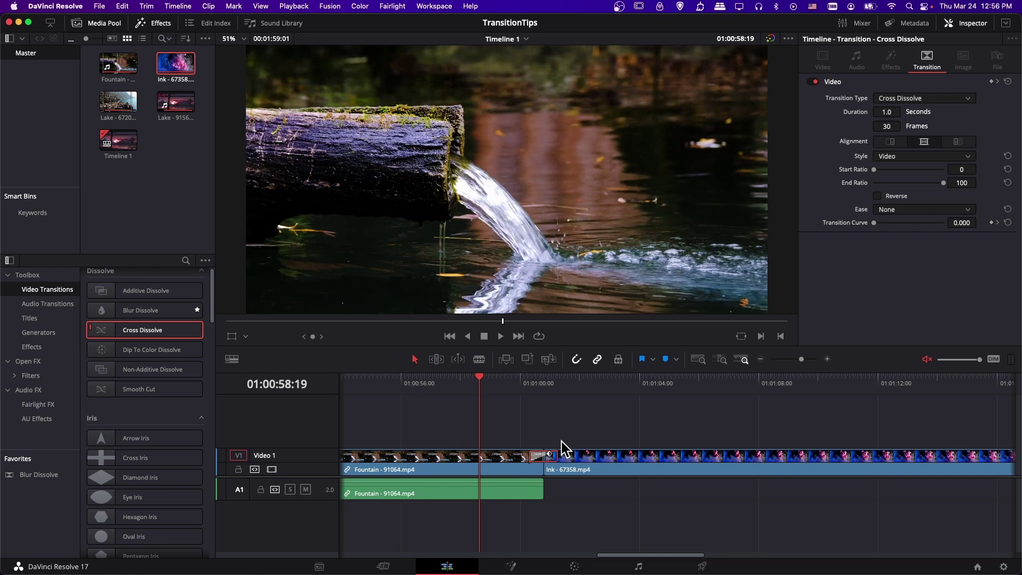
Step: Drag the Cross Dissolve's right edge to stretch it from 30 to 68 frames (2.3 seconds)
scroll(561, 442, up, 3)
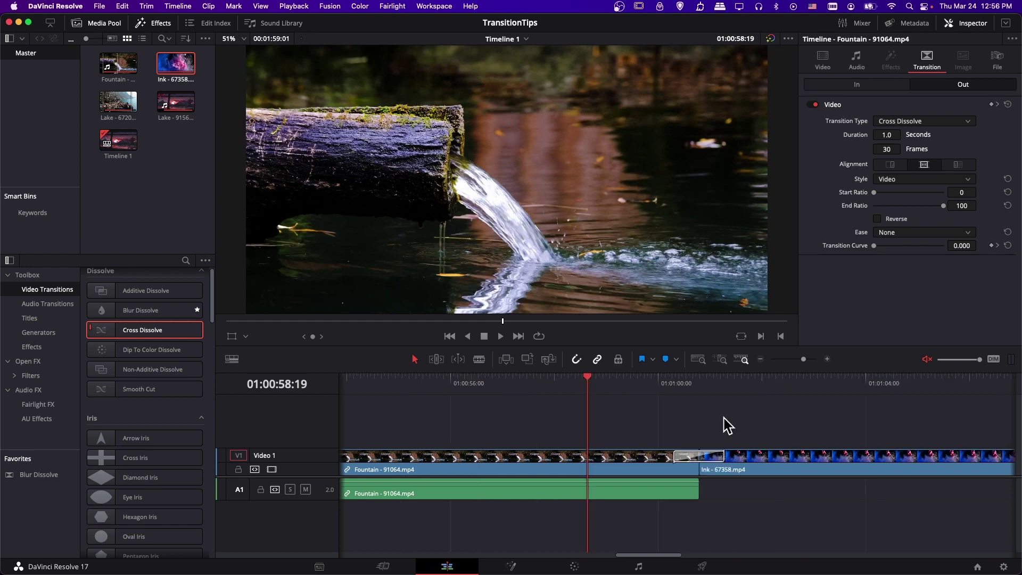
mouse_move(722, 457)
mouse_down()
mouse_move(841, 455)
mouse_move(742, 455)
mouse_move(773, 452)
mouse_up()
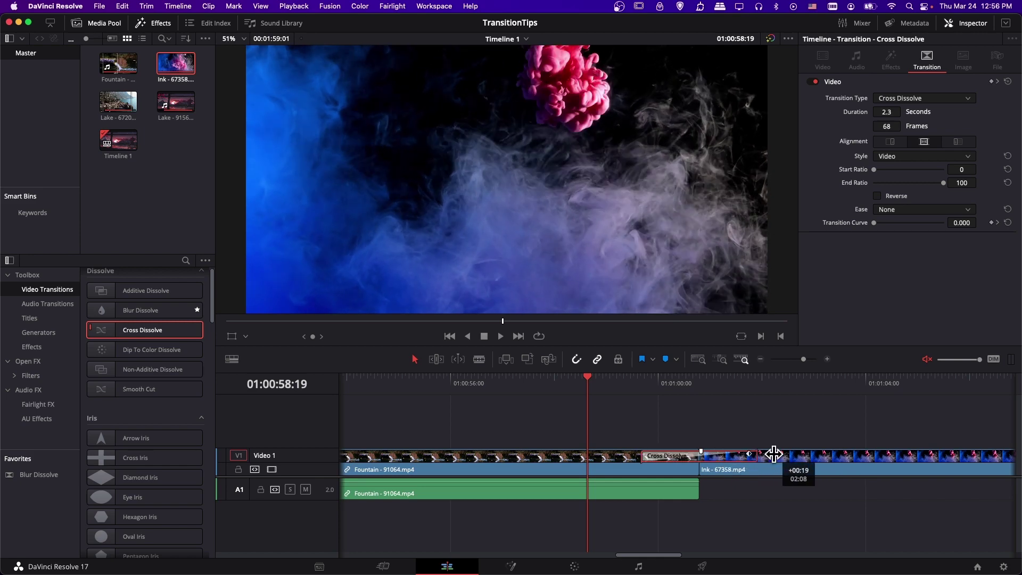
scroll(745, 451, right, 3)
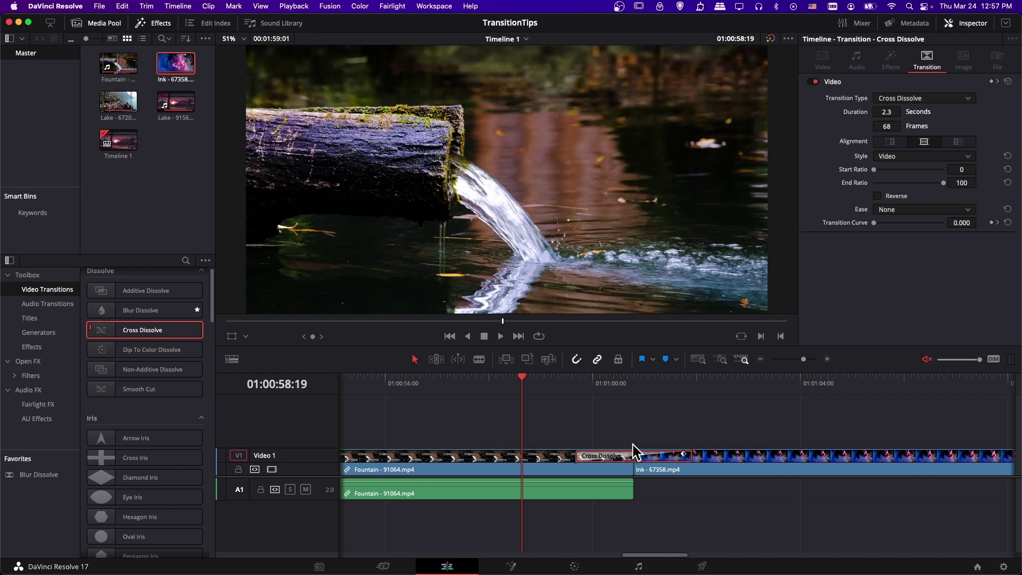
click(636, 468)
click(658, 494)
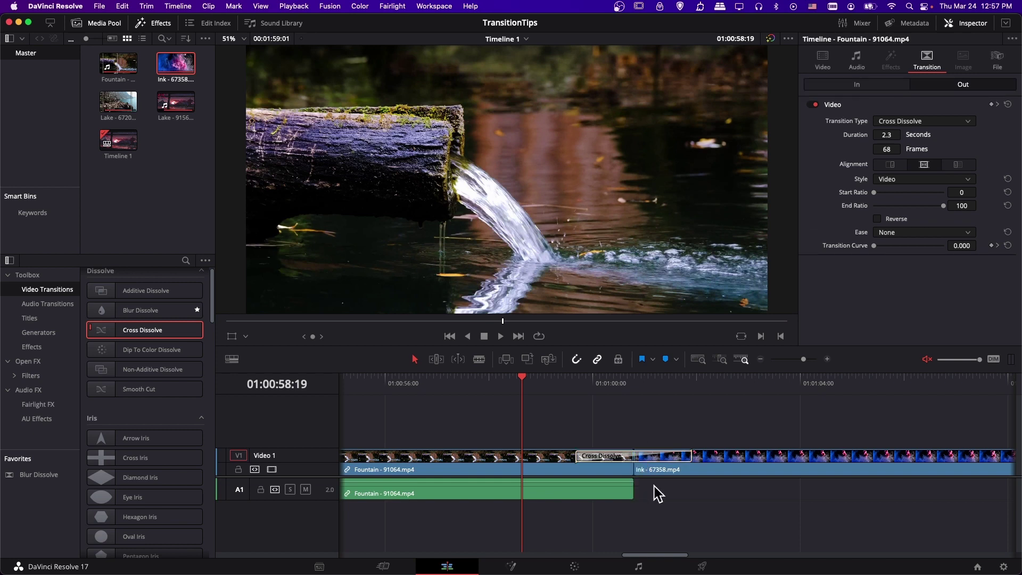